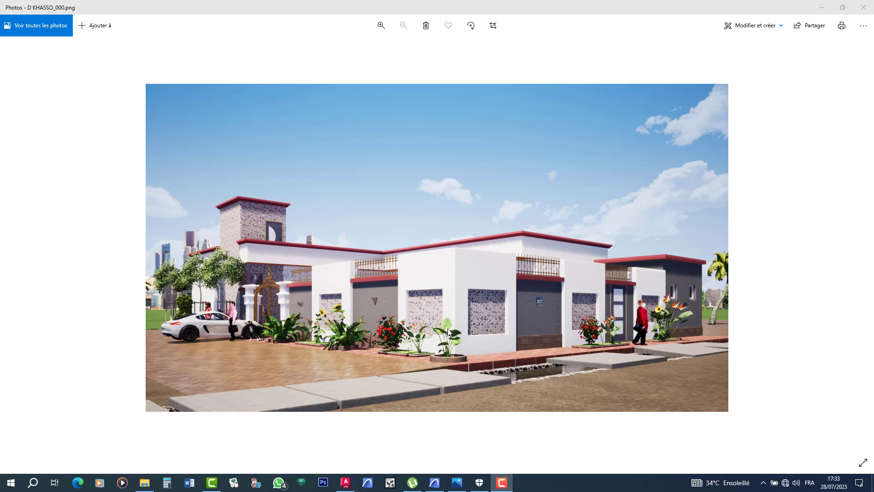
# Step: View the top-view rendering of the house and close the image viewer
pyautogui.press('Right')
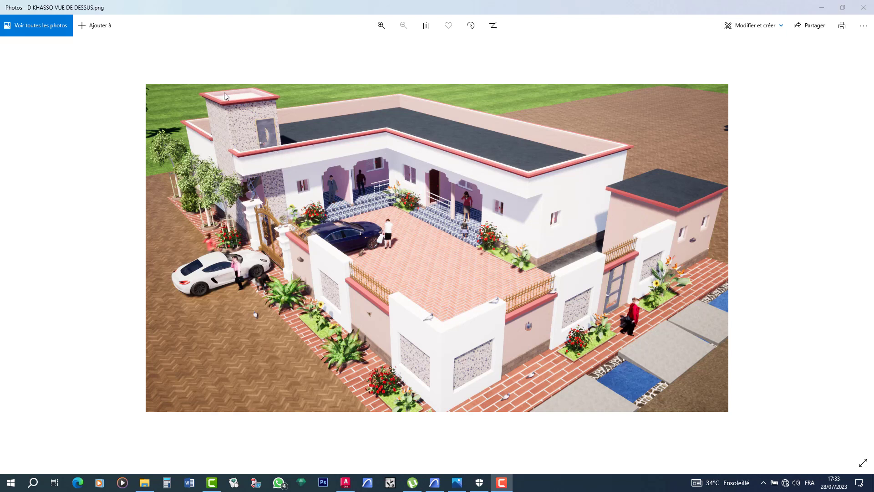
pyautogui.hotkey('alt', 'F4')
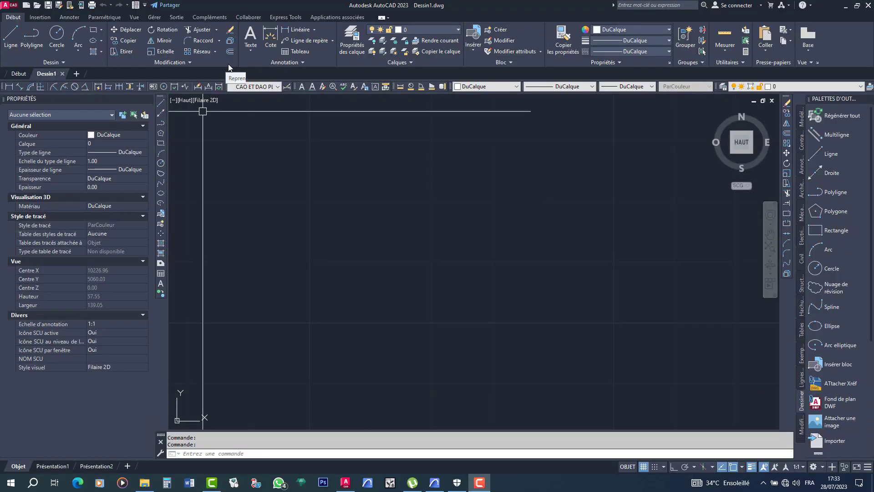
# Step: Examine the available lineweights and the predefined layers in the AutoCAD drawing
pyautogui.click(619, 40)
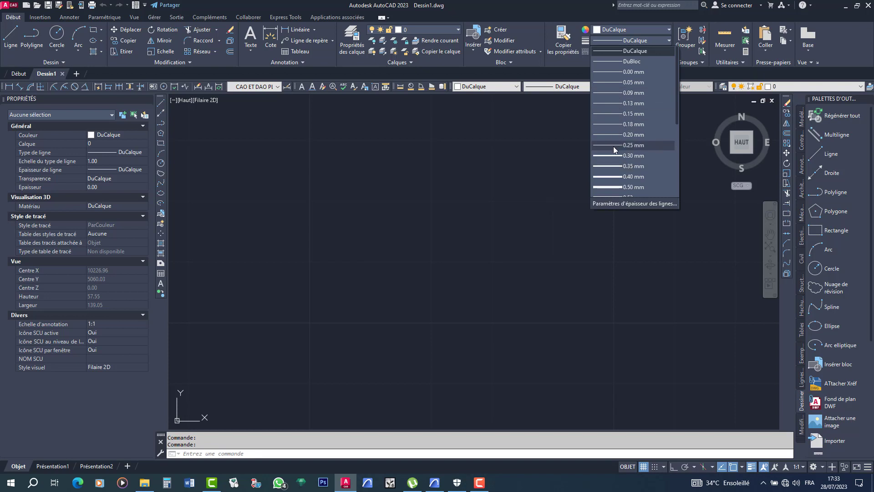
pyautogui.scroll(-2, 614, 147)
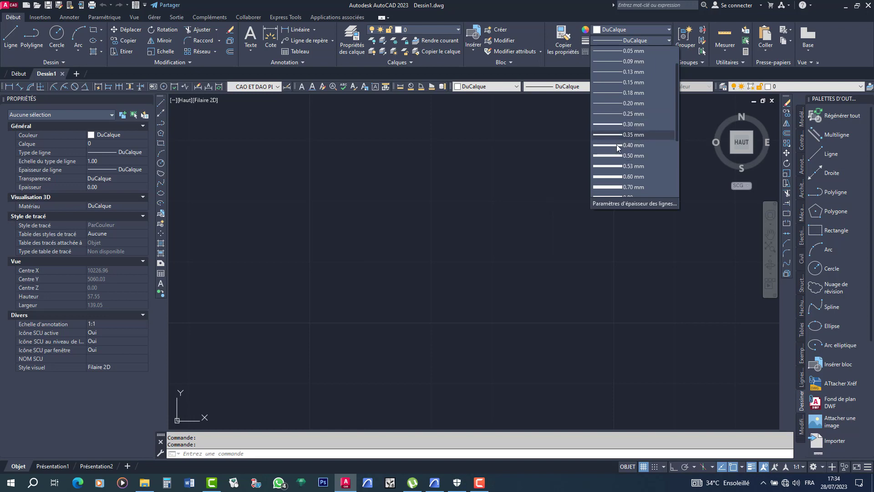
pyautogui.scroll(-1, 620, 168)
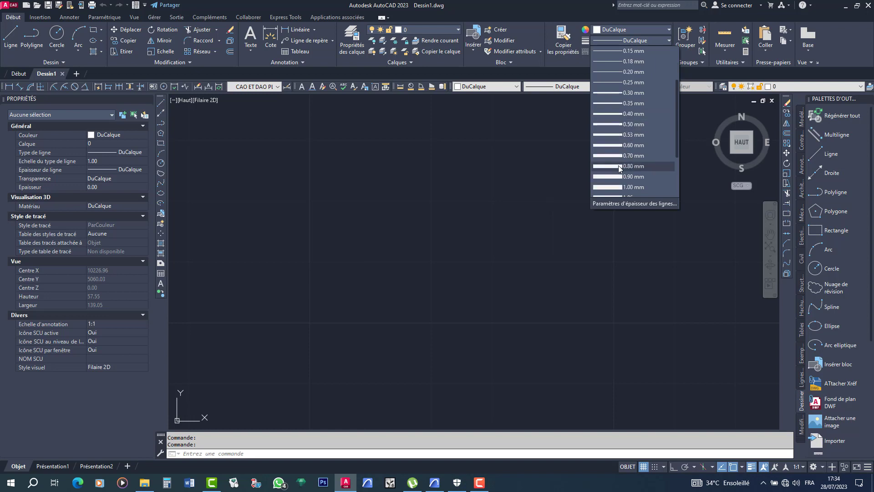
pyautogui.scroll(-3, 620, 168)
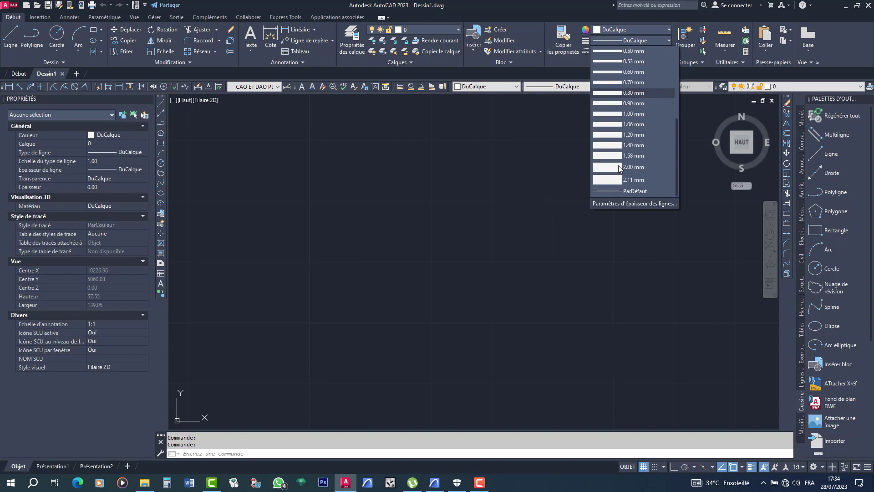
pyautogui.scroll(4, 615, 150)
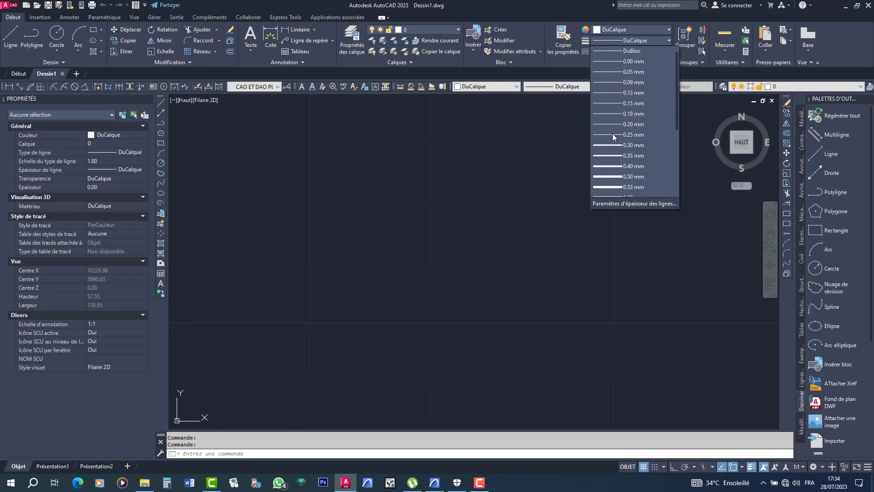
pyautogui.scroll(-1, 614, 130)
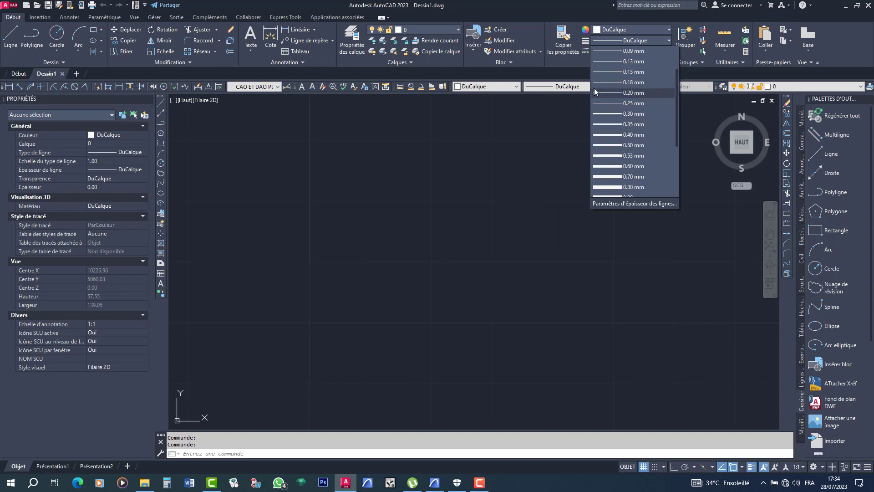
pyautogui.click(447, 28)
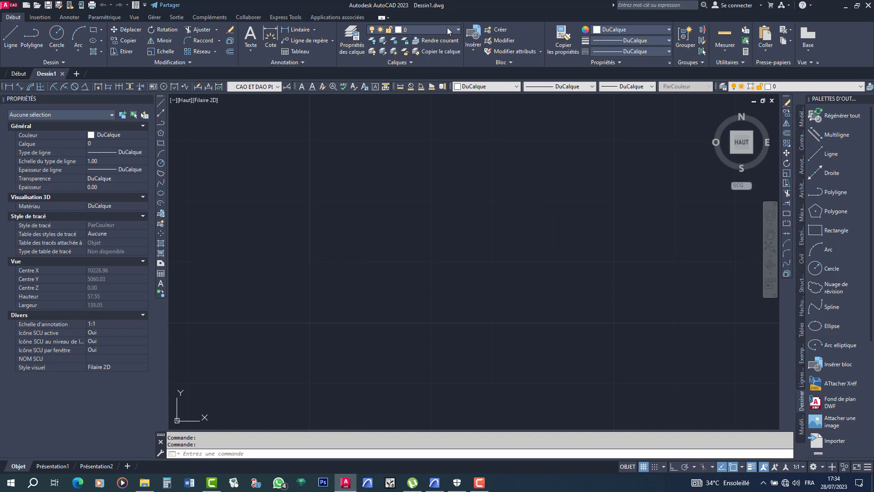
pyautogui.click(447, 30)
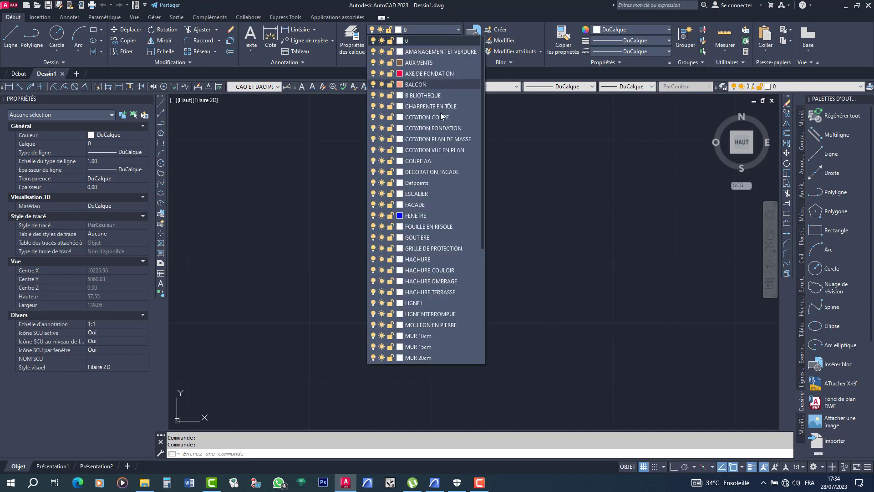
pyautogui.scroll(-1, 445, 154)
pyautogui.scroll(-4, 444, 157)
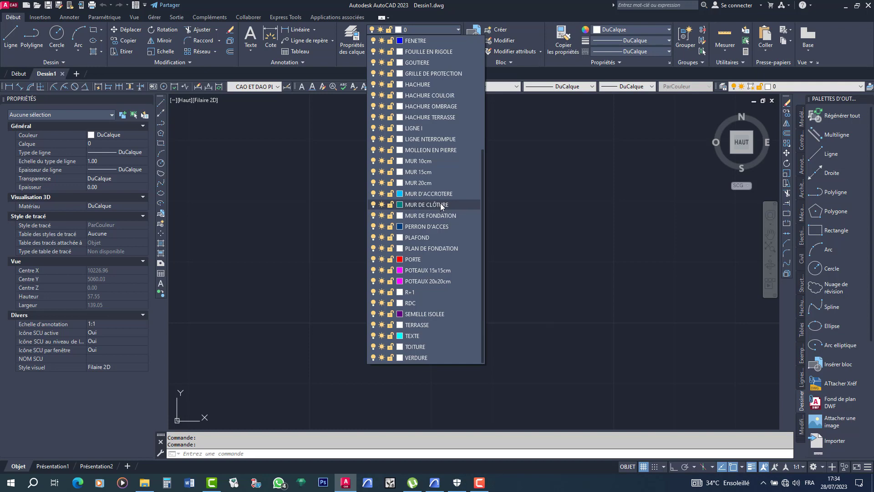
pyautogui.scroll(1, 438, 178)
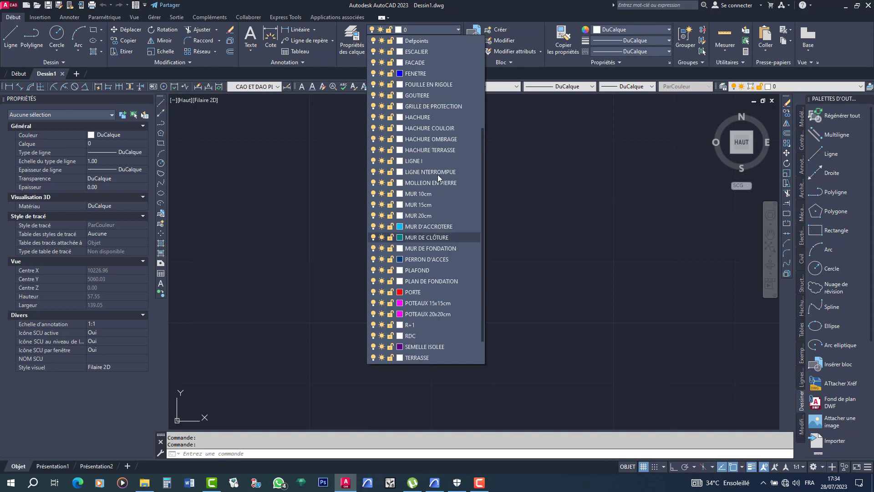
pyautogui.scroll(1, 438, 178)
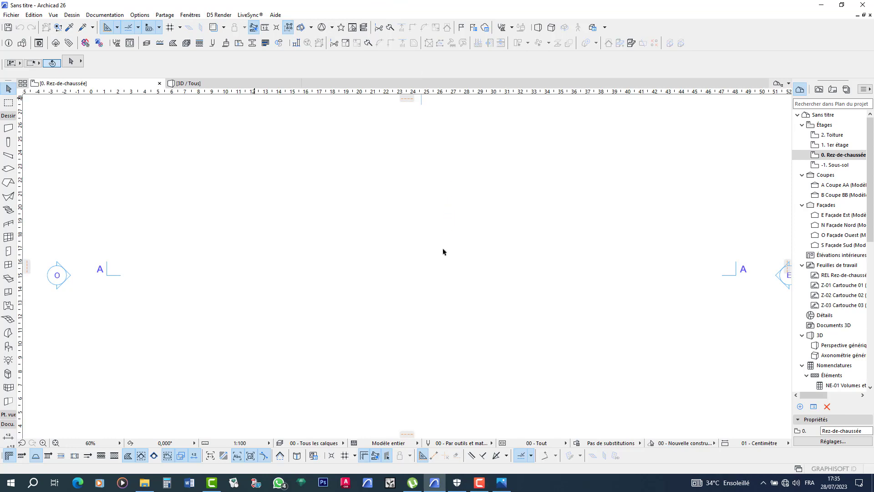
# Step: In Archicad's default wall settings, choose the basic single-material structure and set the upper link to Non lié
pyautogui.scroll(-5, 442, 250)
pyautogui.scroll(1, 441, 252)
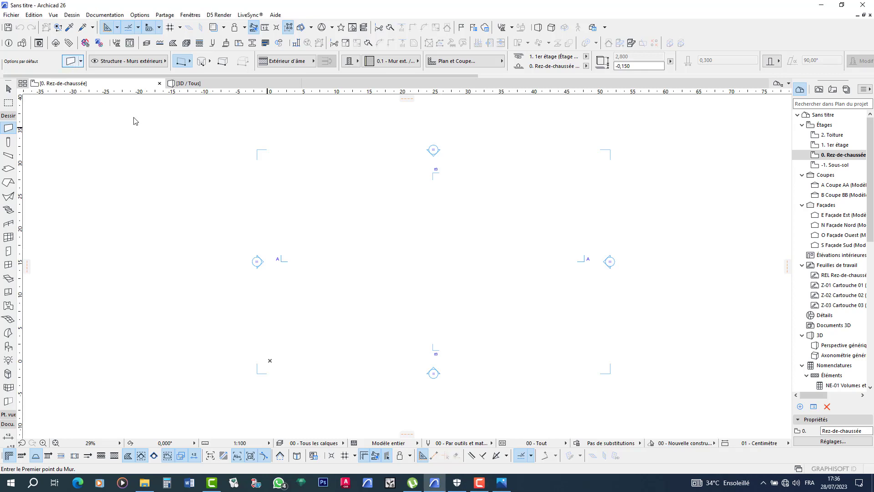
pyautogui.hotkey('ctrl', 't')
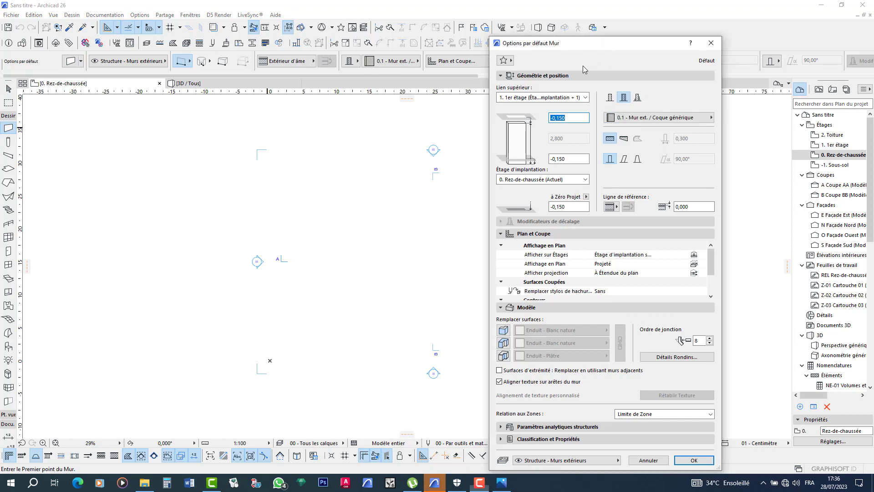
pyautogui.click(611, 97)
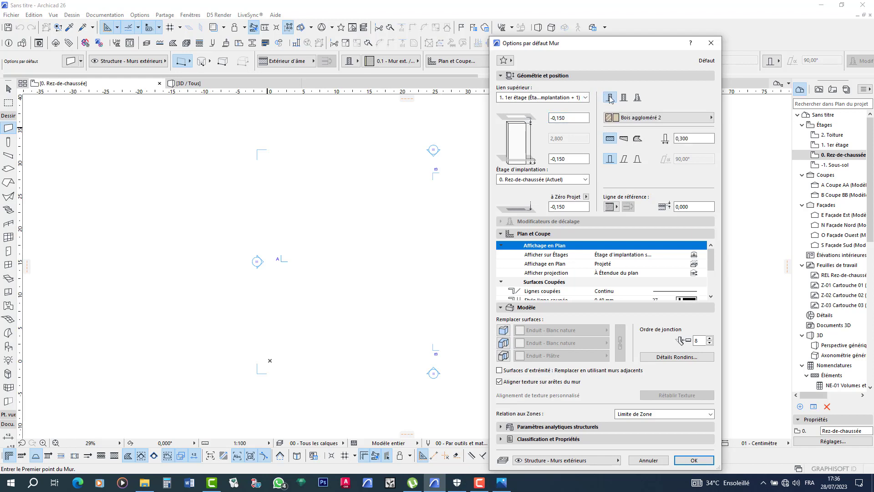
pyautogui.click(586, 98)
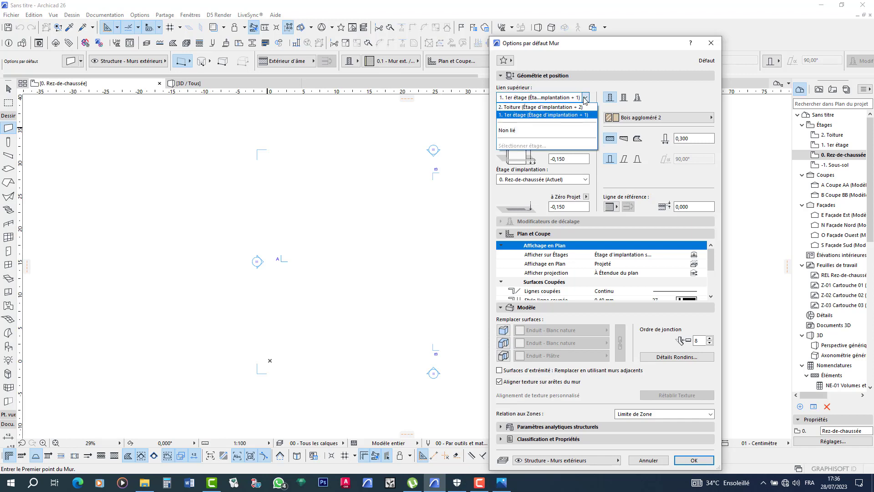
pyautogui.click(534, 131)
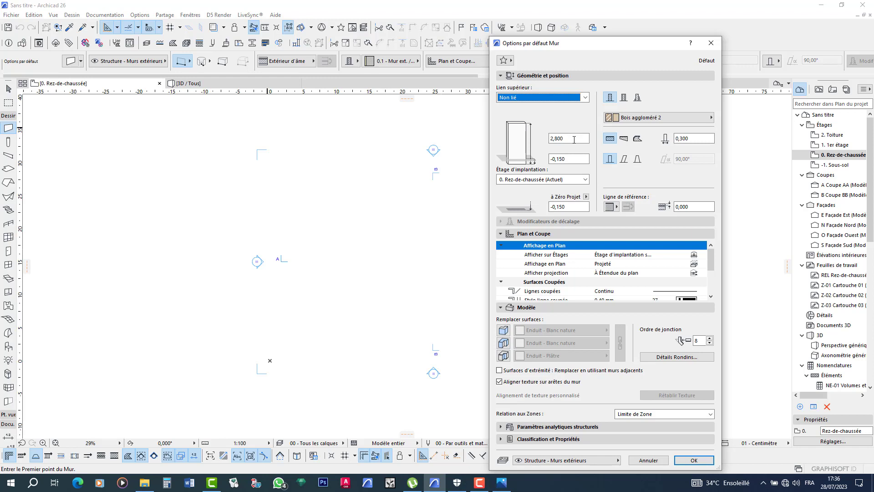
# Step: Set the default wall's thickness to 0,150 and keep its straight geometry
pyautogui.click(625, 139)
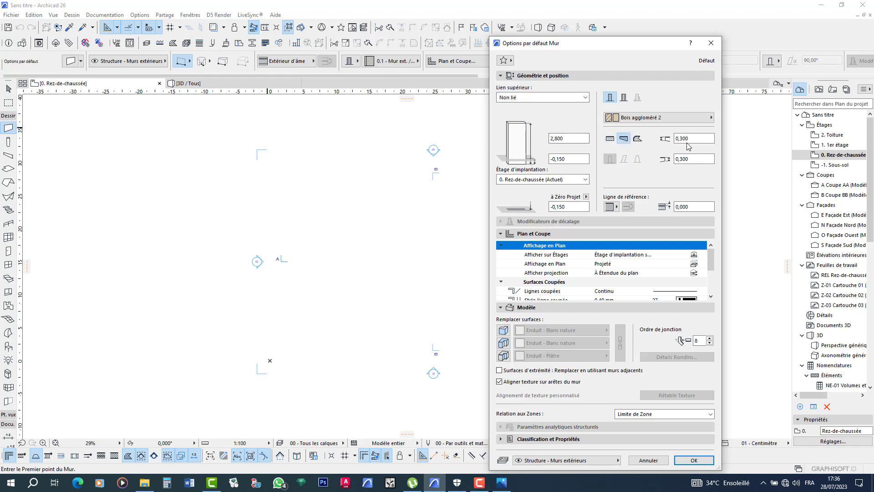
pyautogui.write(',15')
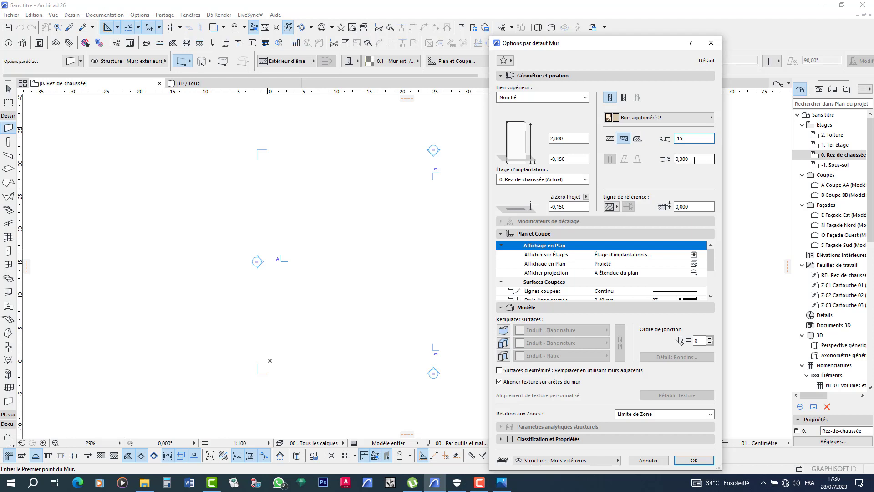
pyautogui.press('Tab')
pyautogui.write(',15')
pyautogui.click(610, 138)
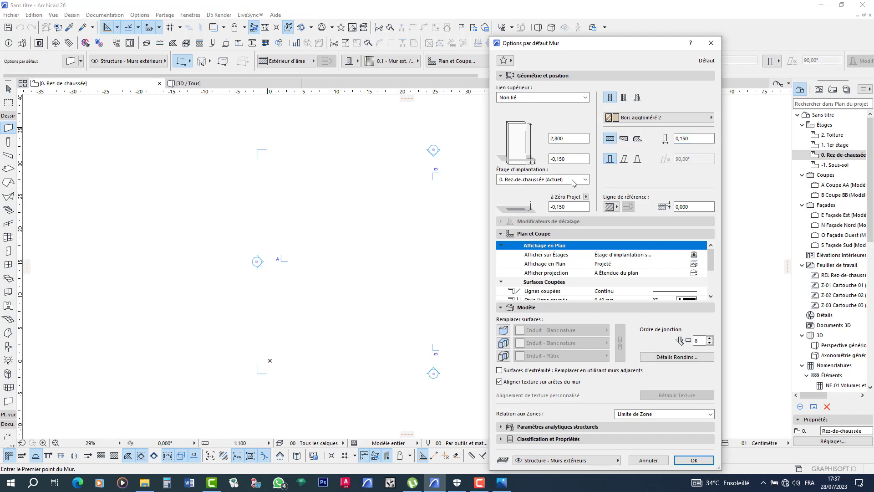
# Step: Set the default wall's base offset to 0,000 and its height to 3,200
pyautogui.click(569, 158)
pyautogui.write('00')
pyautogui.click(567, 139)
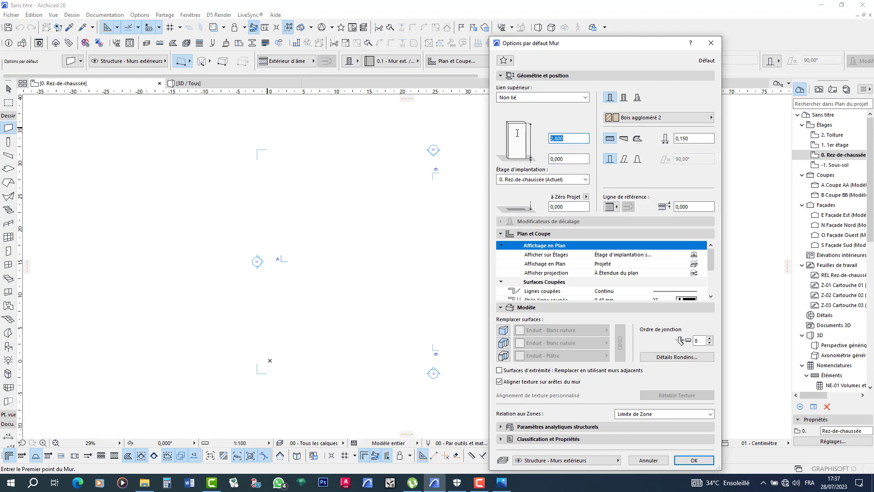
pyautogui.write('3')
pyautogui.write(',')
pyautogui.write('0008')
pyautogui.press('BackSpace')
pyautogui.press('BackSpace')
pyautogui.write('1')
pyautogui.press('BackSpace')
pyautogui.press('BackSpace')
pyautogui.press('BackSpace')
pyautogui.write('200')
# Step: Enable the default wall's three surface overrides and check its cut-line pen palette before applying the settings
pyautogui.click(503, 330)
pyautogui.click(503, 359)
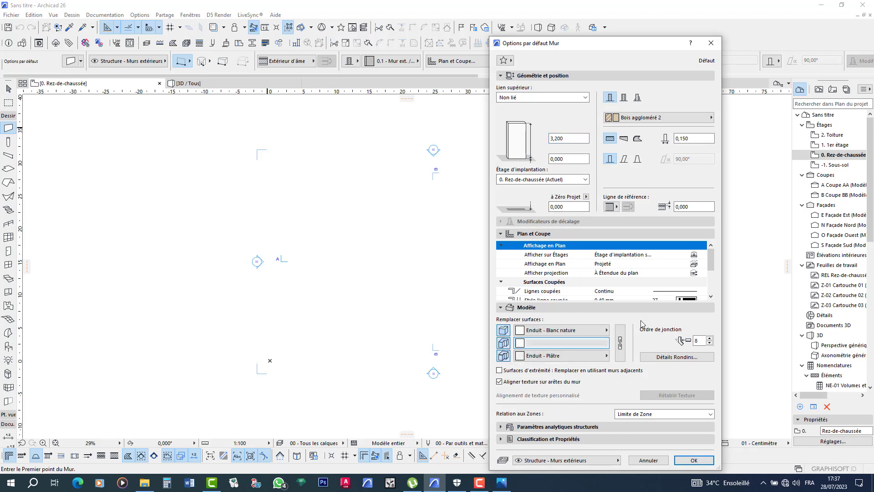
pyautogui.scroll(-2, 671, 288)
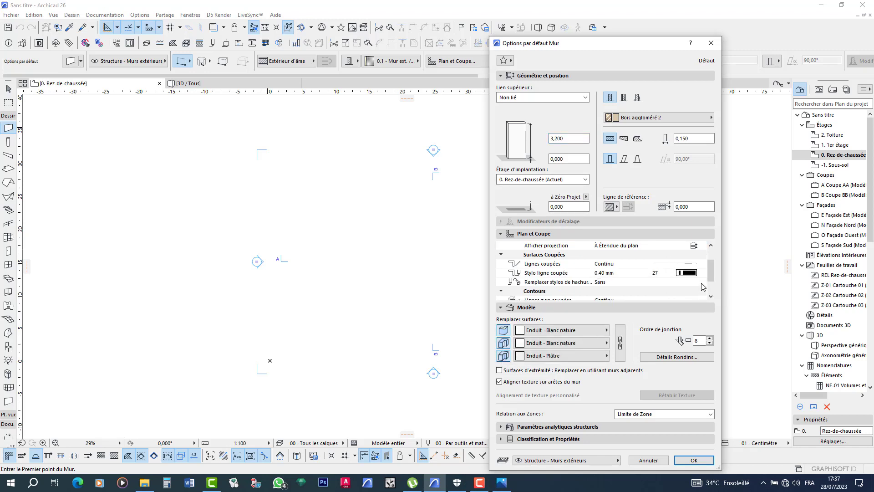
pyautogui.click(699, 274)
pyautogui.click(701, 272)
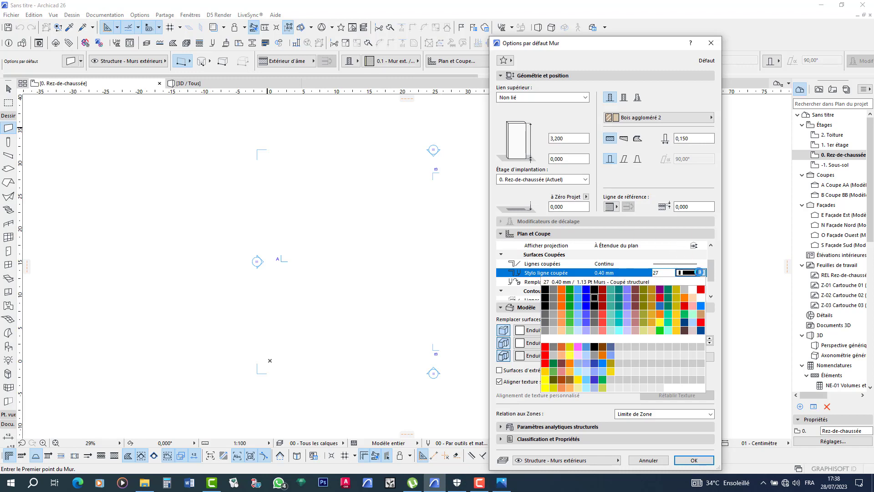
pyautogui.click(700, 272)
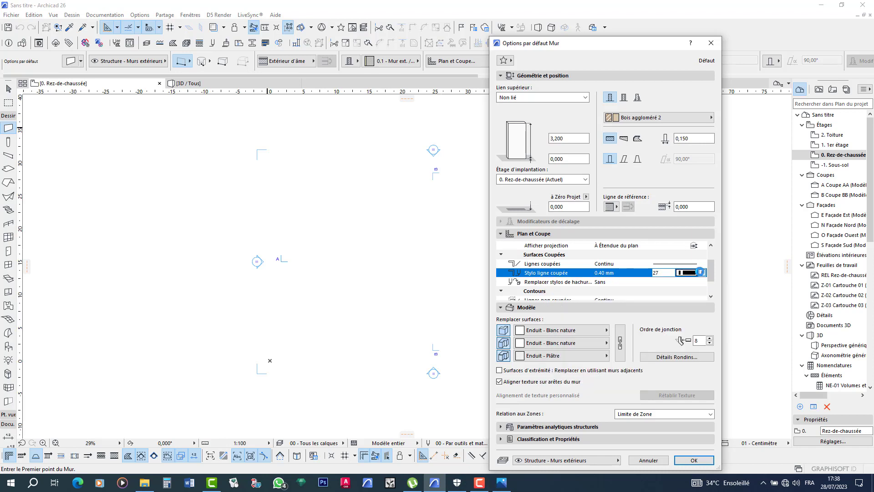
pyautogui.click(687, 459)
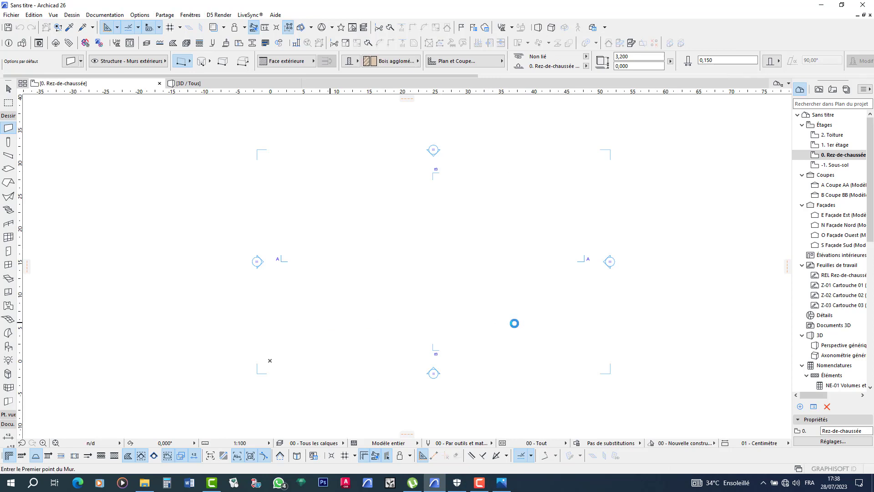
# Step: Draw a horizontal wall about 27.7 m long in the lower part of the ground-floor plan
pyautogui.click(515, 323)
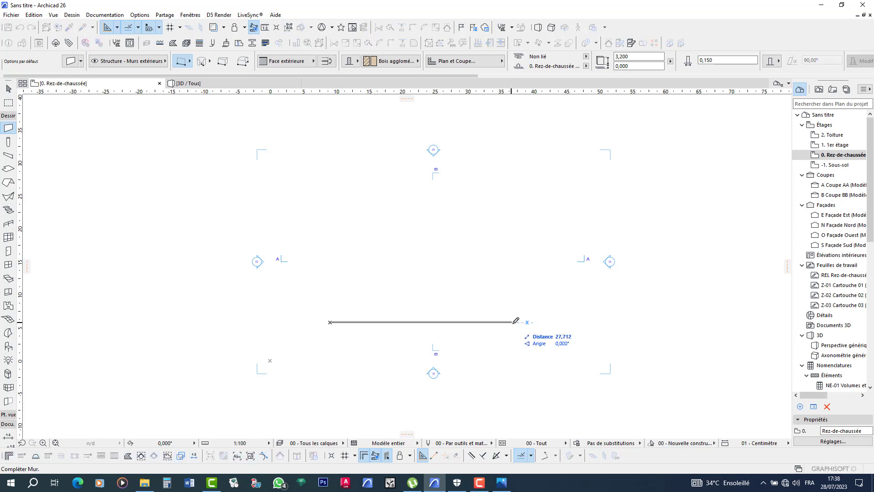
pyautogui.click(515, 322)
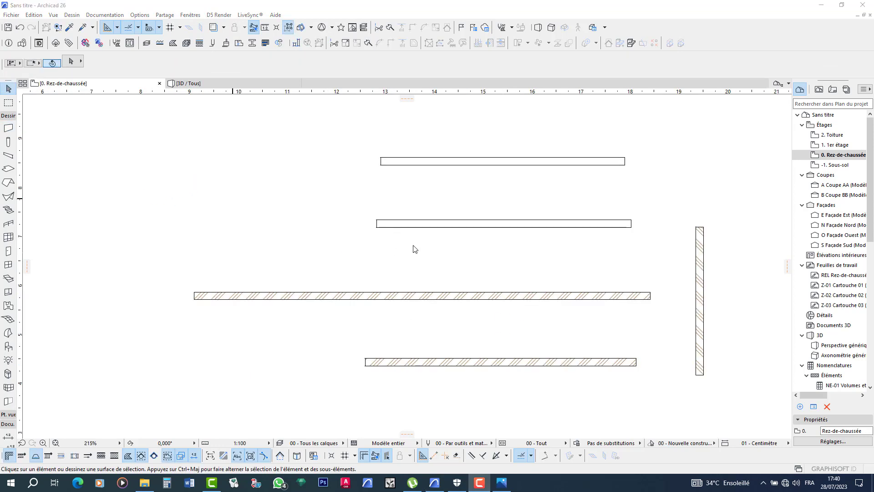
# Step: Open the model view pens and colours settings and examine the line thicknesses and descriptions of several pens in 00 - Par outils et matériaux
pyautogui.click(443, 7)
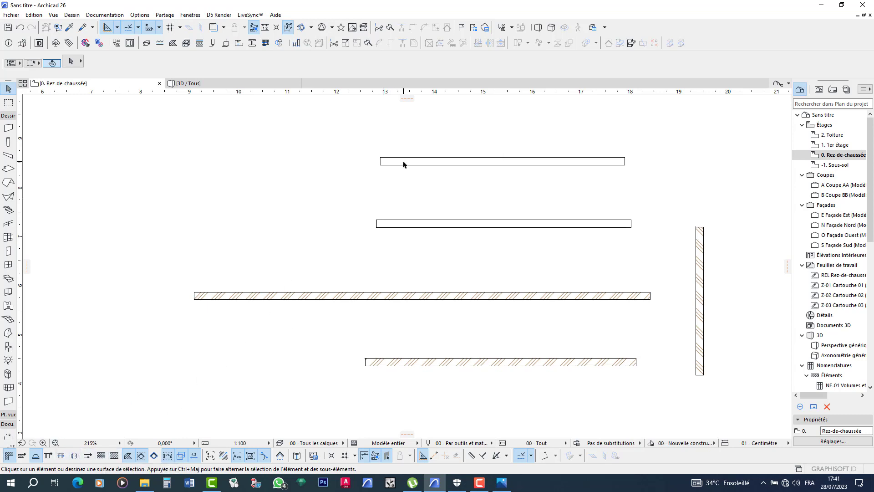
pyautogui.click(107, 14)
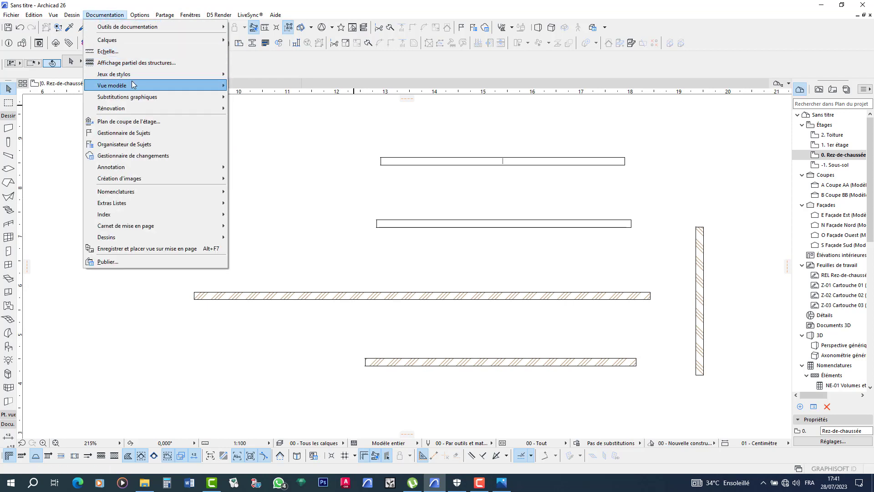
pyautogui.moveTo(138, 80)
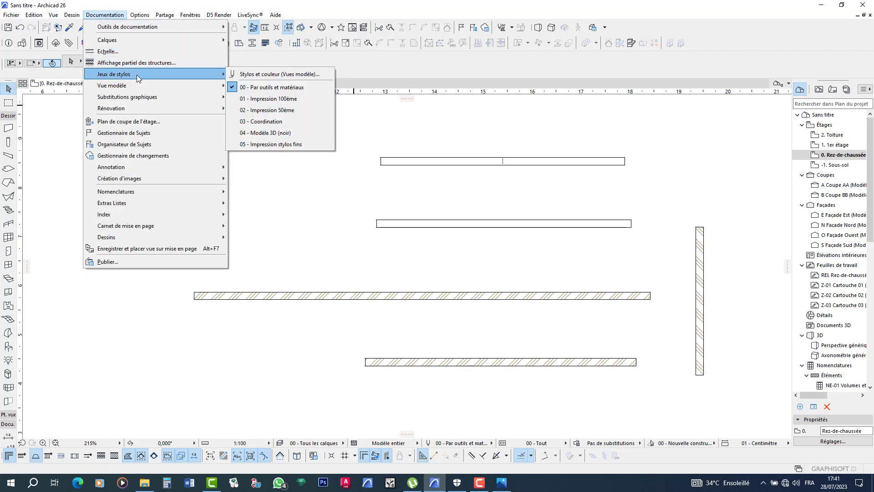
pyautogui.click(263, 74)
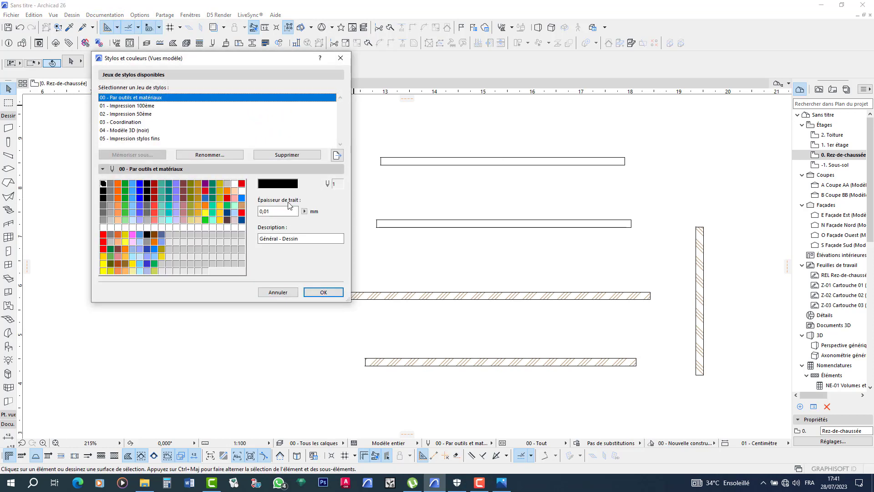
pyautogui.moveTo(214, 59); pyautogui.dragTo(417, 63)
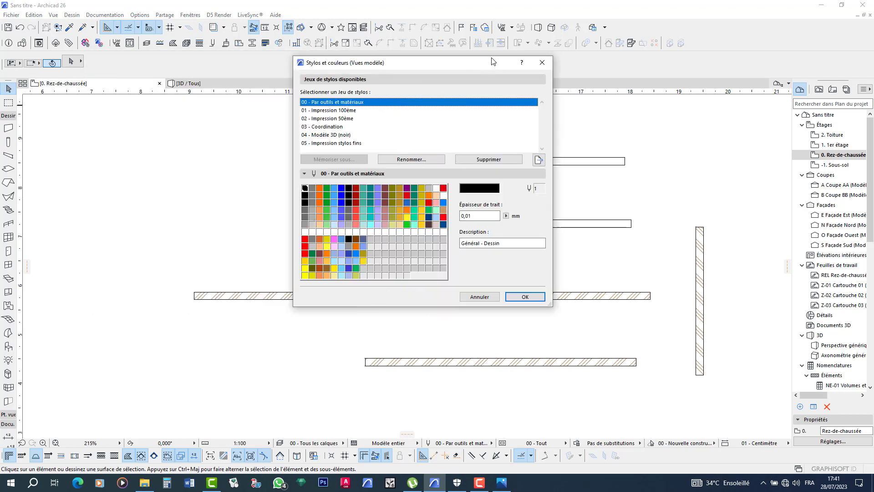
pyautogui.moveTo(493, 61); pyautogui.dragTo(702, 49)
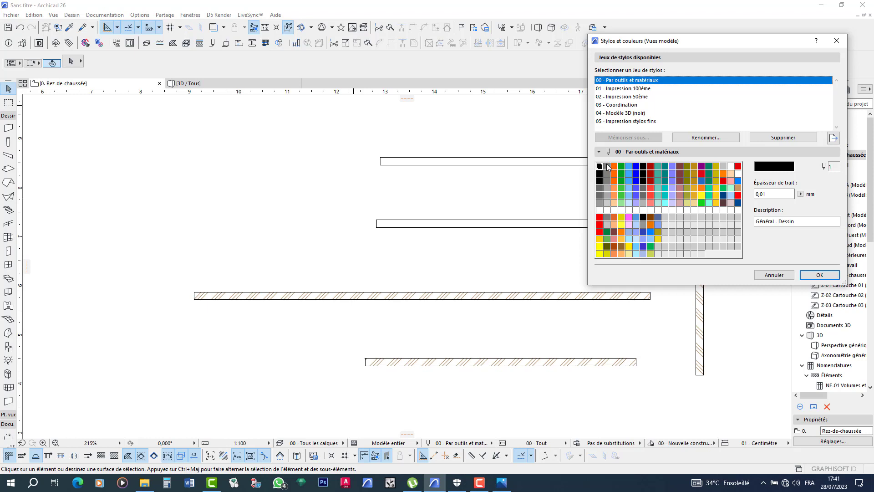
pyautogui.moveTo(780, 195); pyautogui.dragTo(748, 191)
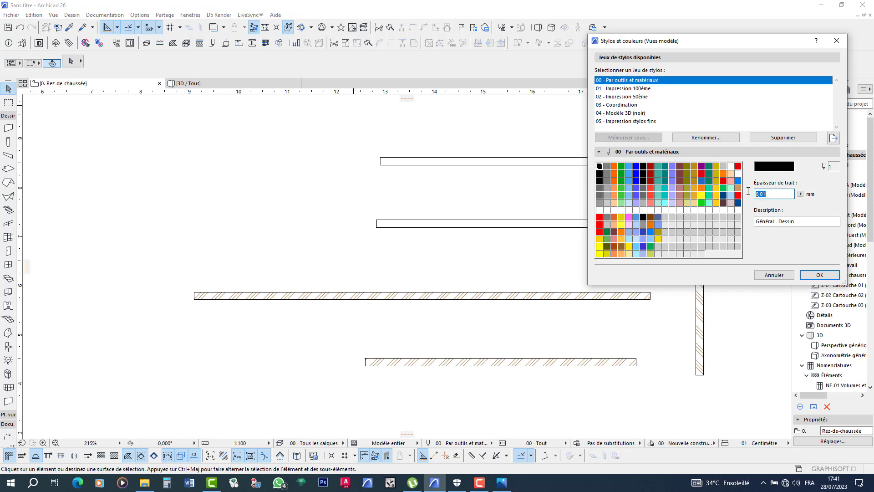
pyautogui.click(643, 166)
pyautogui.click(680, 167)
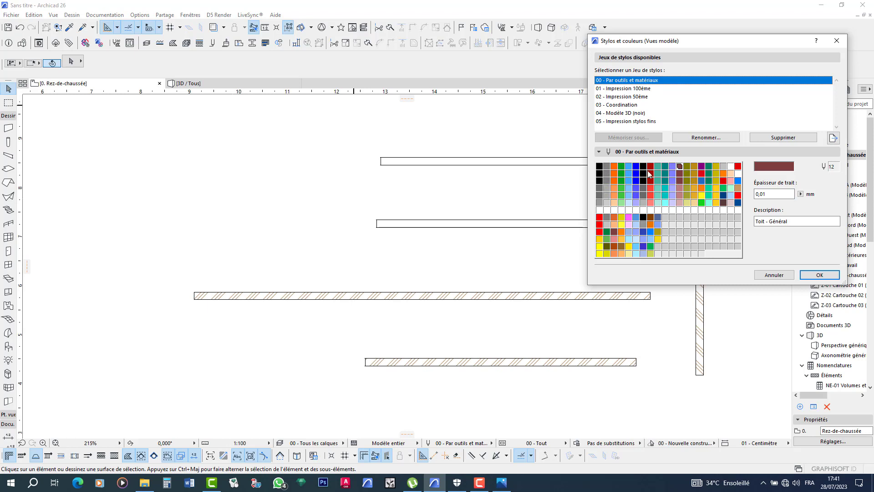
# Step: Set user-definable pen 151 to black with a line thickness of 0,40 mm and apply the pen set changes
pyautogui.click(673, 218)
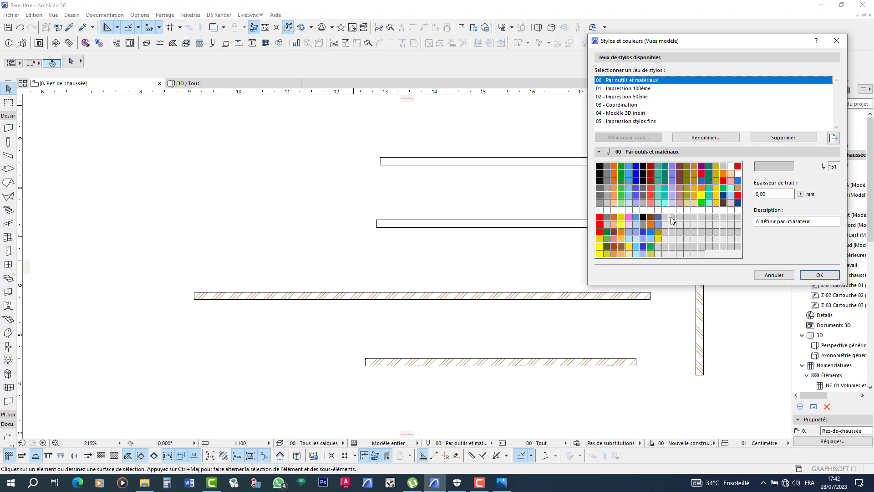
pyautogui.doubleClick(673, 218)
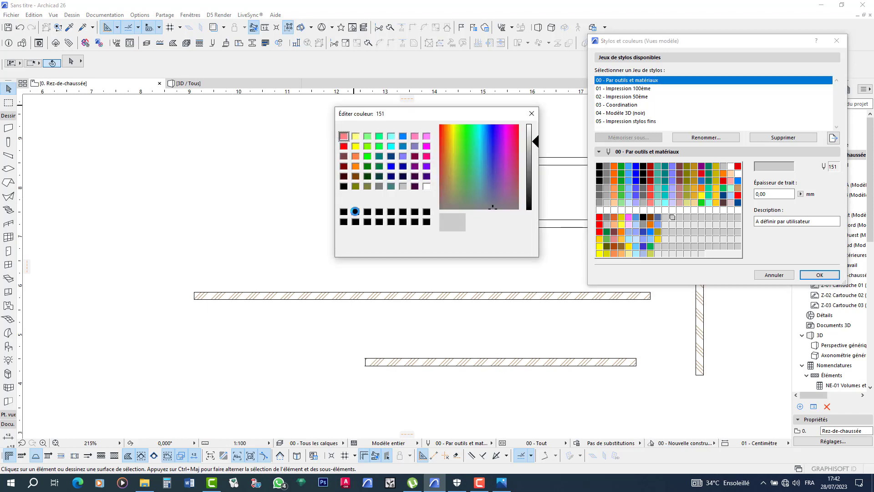
pyautogui.click(344, 211)
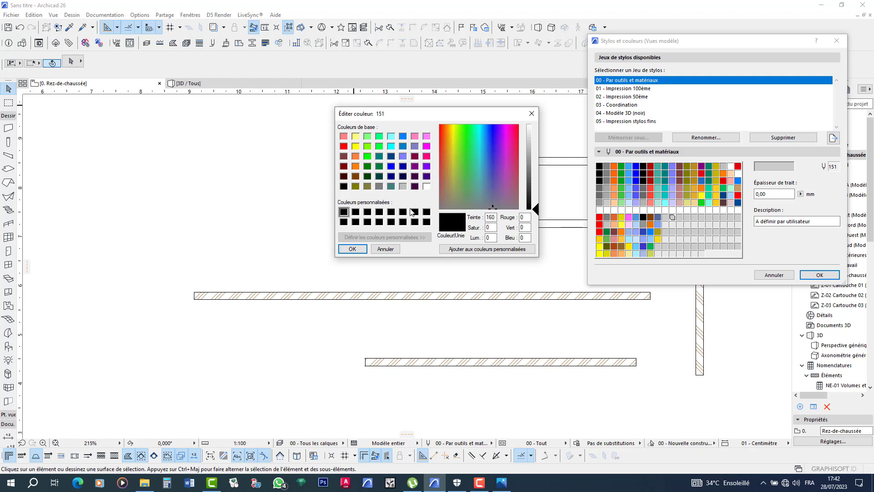
pyautogui.click(350, 249)
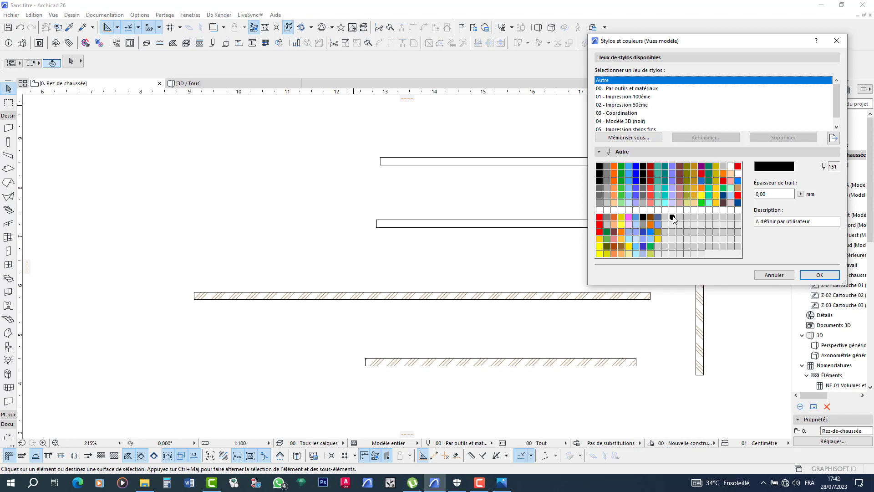
pyautogui.click(771, 193)
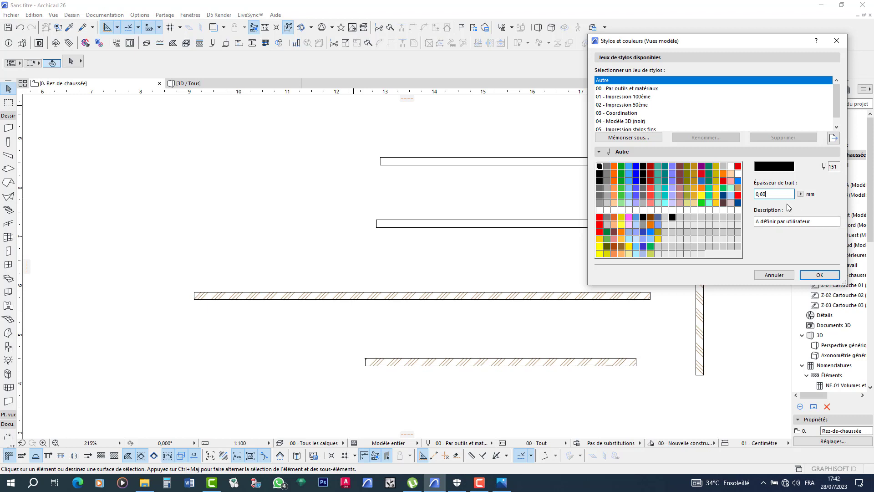
pyautogui.write('0')
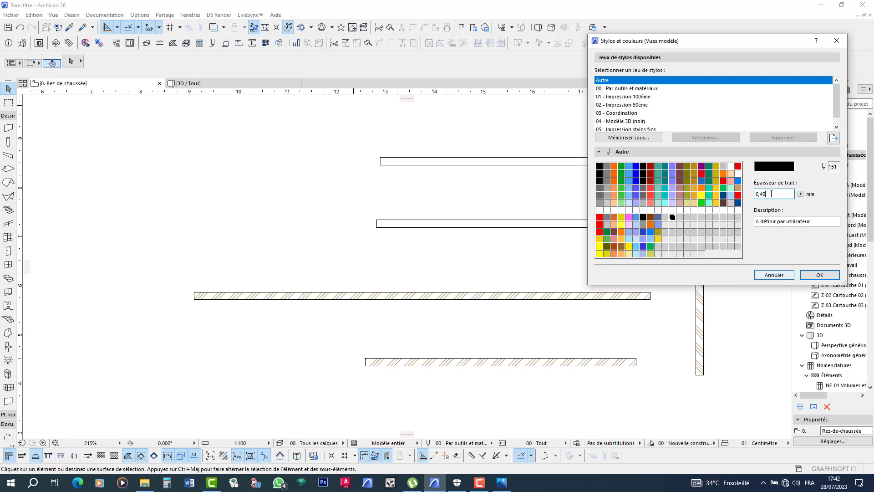
pyautogui.click(817, 275)
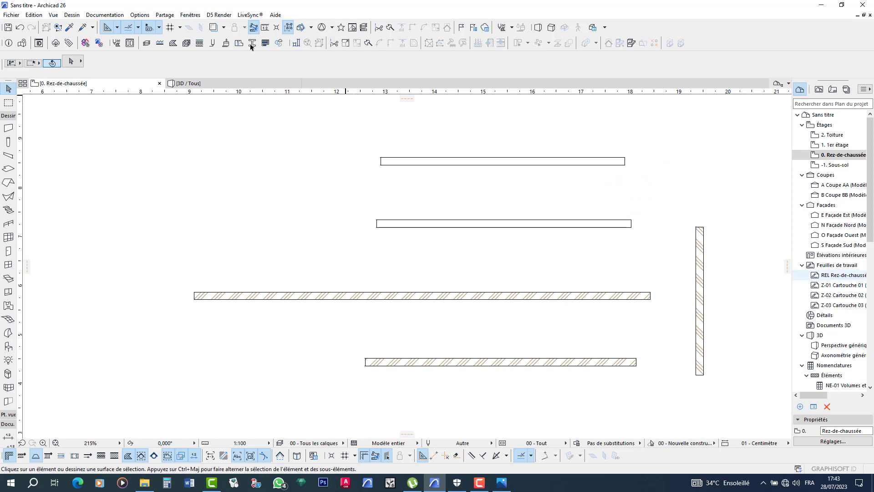
# Step: Reopen the model view pens and colours settings and set pen 152 to black with a line thickness of 0,60 mm
pyautogui.click(104, 15)
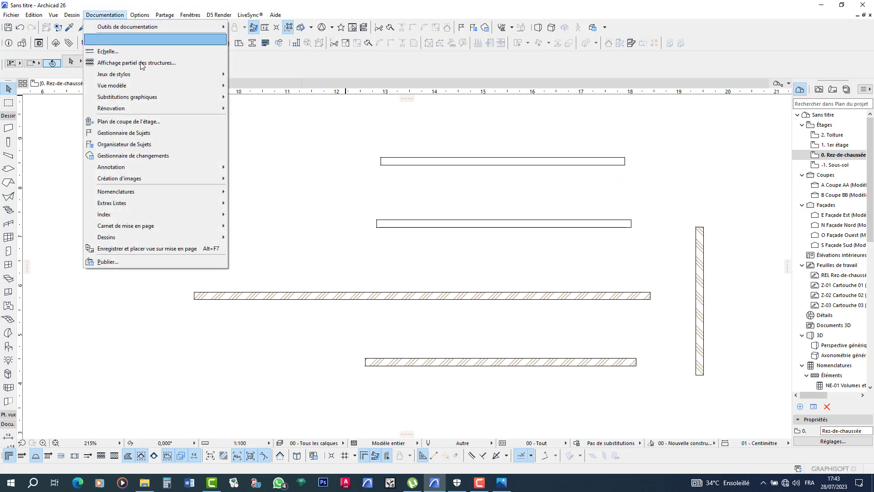
pyautogui.moveTo(159, 73)
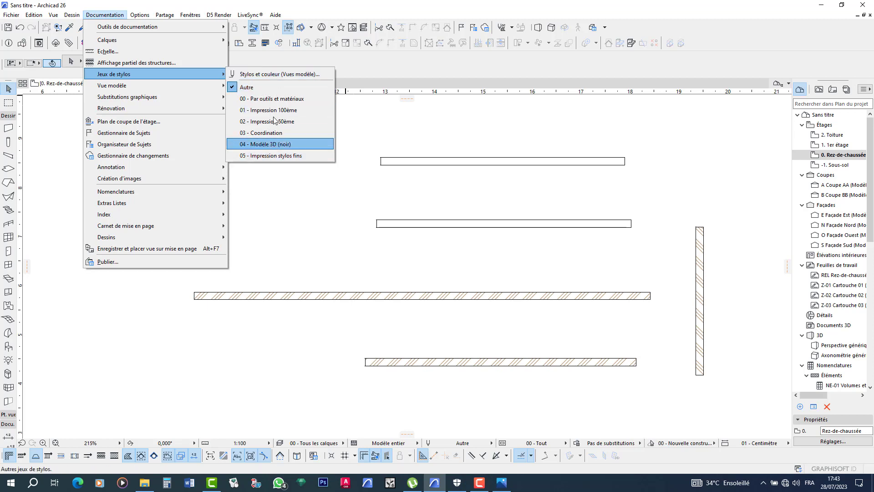
pyautogui.click(272, 74)
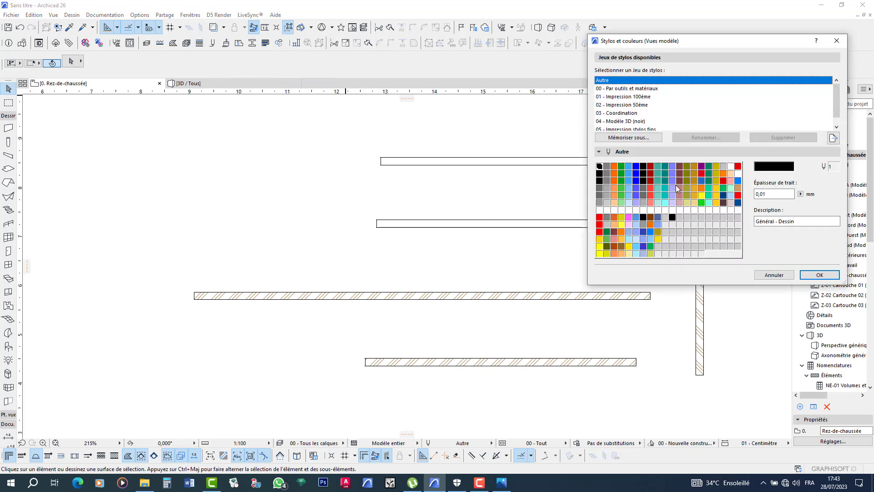
pyautogui.click(680, 217)
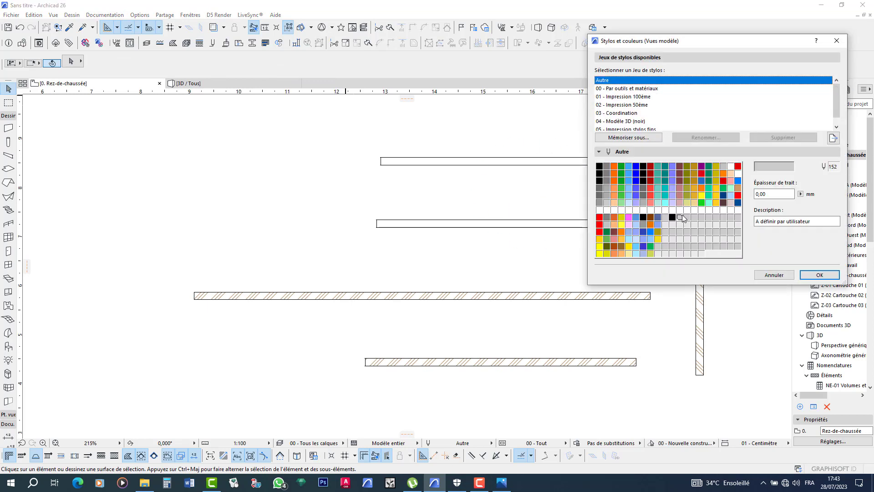
pyautogui.click(768, 194)
pyautogui.press('BackSpace')
pyautogui.write('0,6')
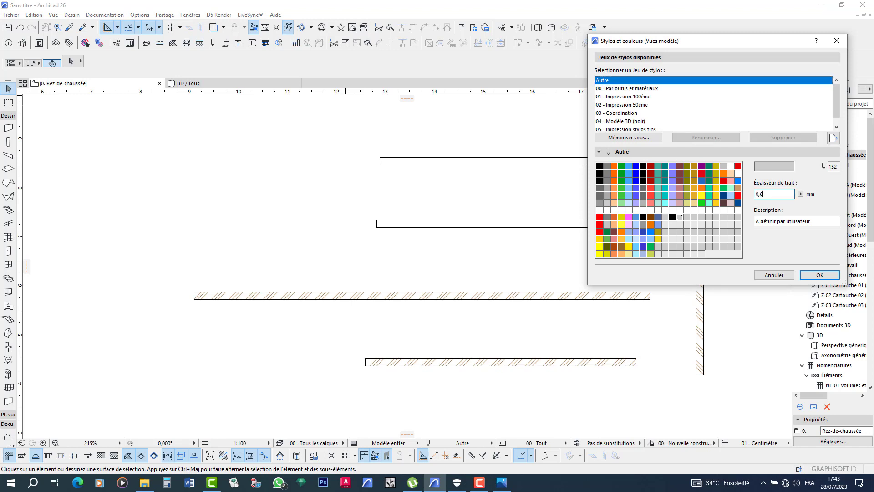
pyautogui.write('0')
pyautogui.click(680, 217)
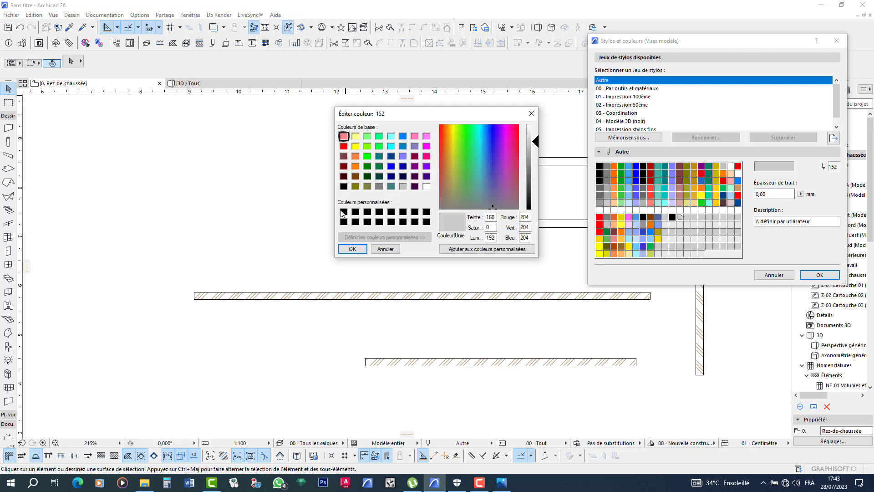
pyautogui.click(352, 248)
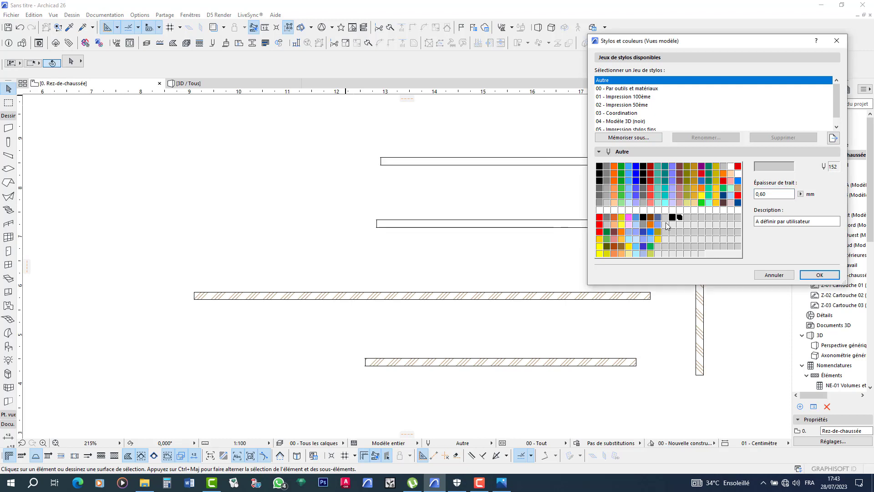
# Step: Set pen 153 to black with a line thickness of 0,80 mm
pyautogui.click(688, 217)
pyautogui.doubleClick(687, 218)
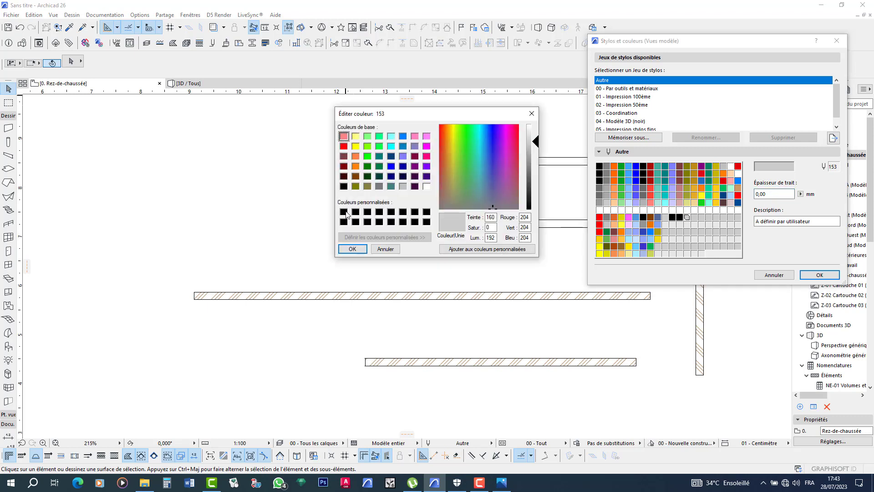
pyautogui.click(344, 213)
pyautogui.click(351, 249)
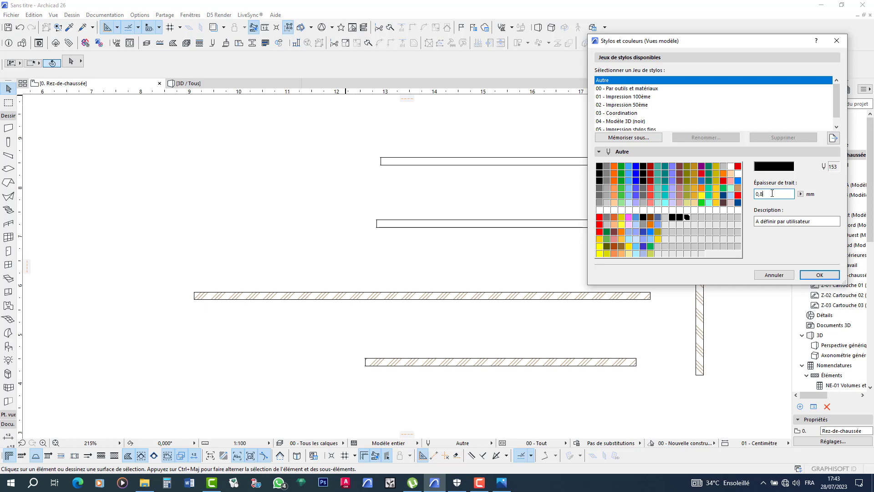
pyautogui.write('0')
# Step: Set pen 154 to a line thickness of 0,90 mm and colour it black
pyautogui.click(694, 217)
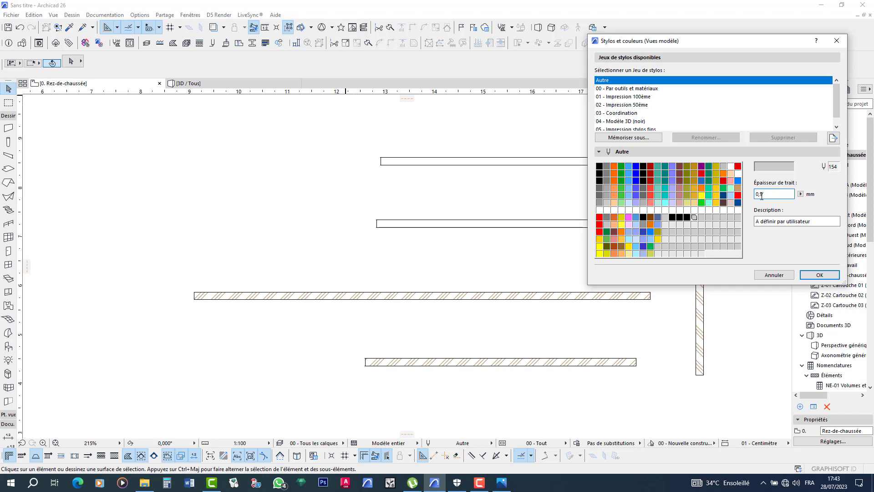
pyautogui.write('0')
pyautogui.doubleClick(601, 246)
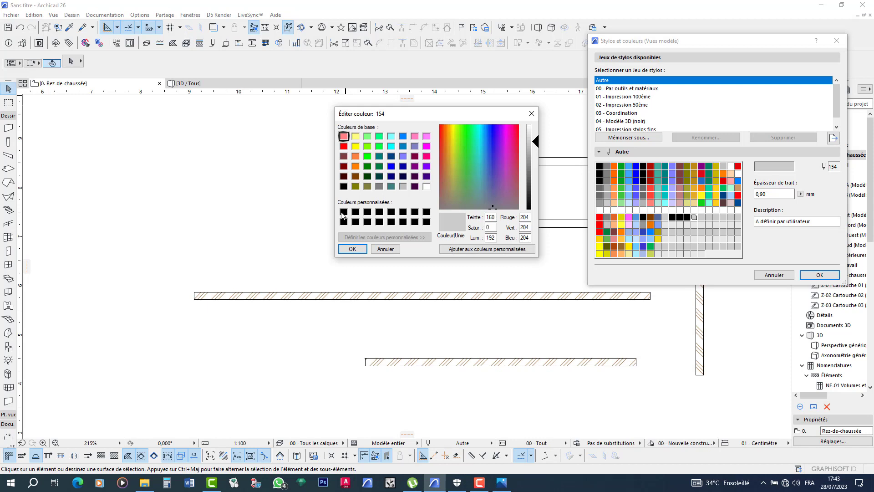
pyautogui.click(343, 213)
pyautogui.click(351, 249)
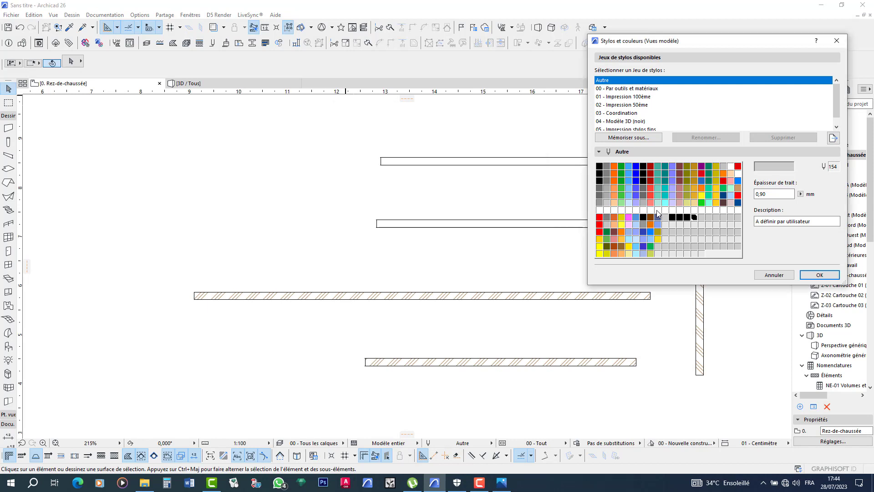
# Step: Colour pen 155 black and set its line thickness to 1,00 mm
pyautogui.doubleClick(702, 218)
pyautogui.click(343, 211)
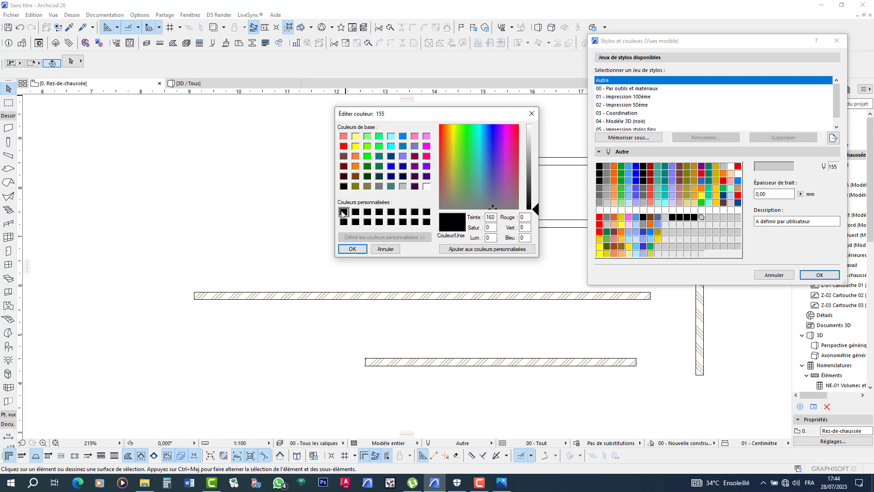
pyautogui.click(351, 250)
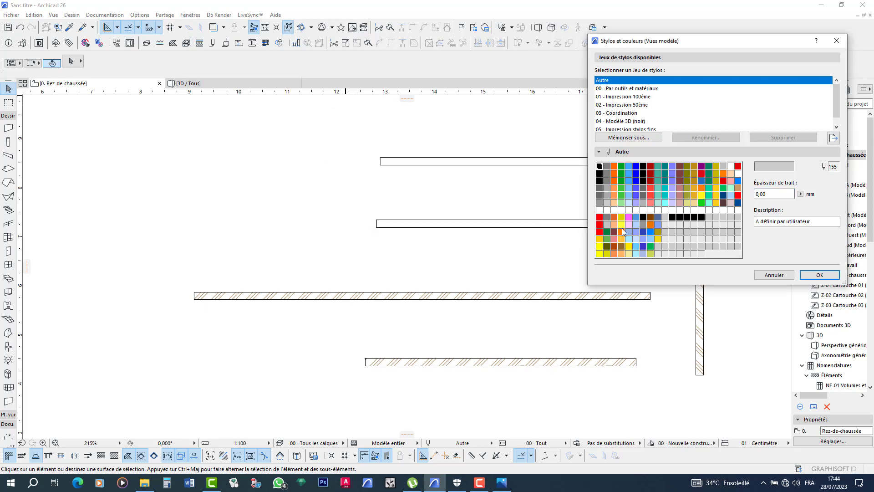
pyautogui.doubleClick(767, 195)
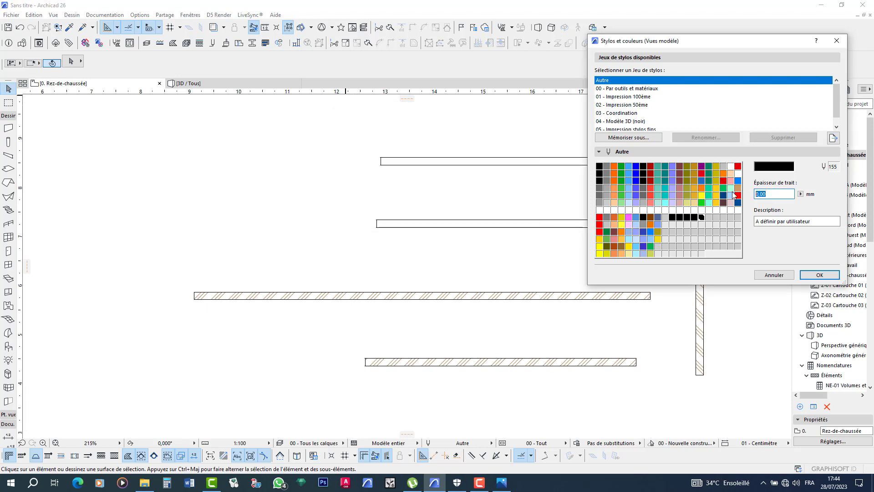
pyautogui.write('1,00')
# Step: Set pen 156's line thickness to 1,20 mm, confirm its colour and apply the pen set changes
pyautogui.click(709, 217)
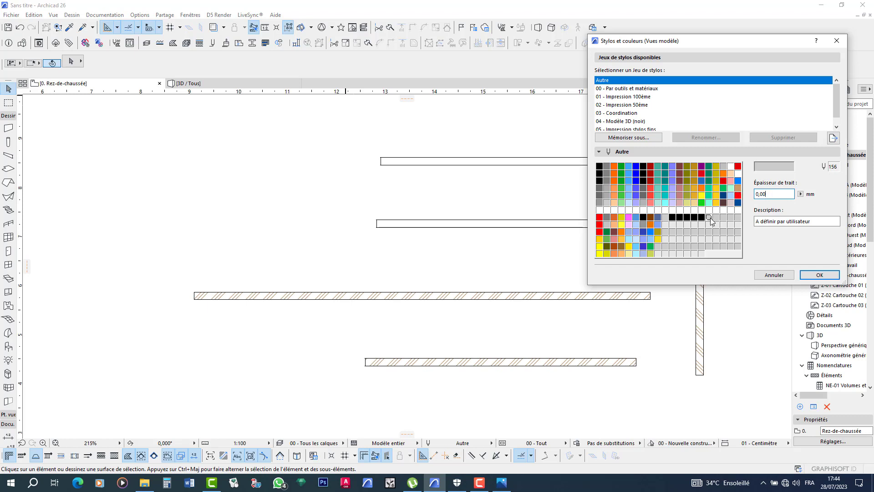
pyautogui.doubleClick(759, 194)
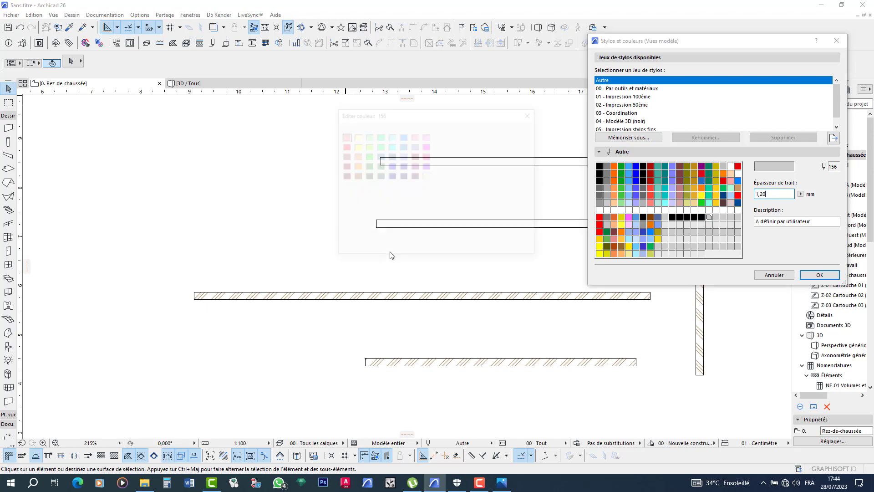
pyautogui.click(353, 248)
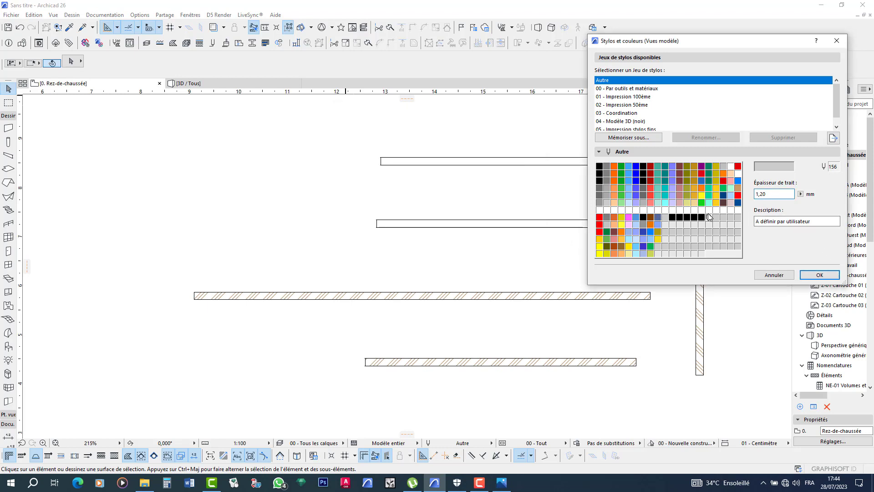
pyautogui.click(820, 276)
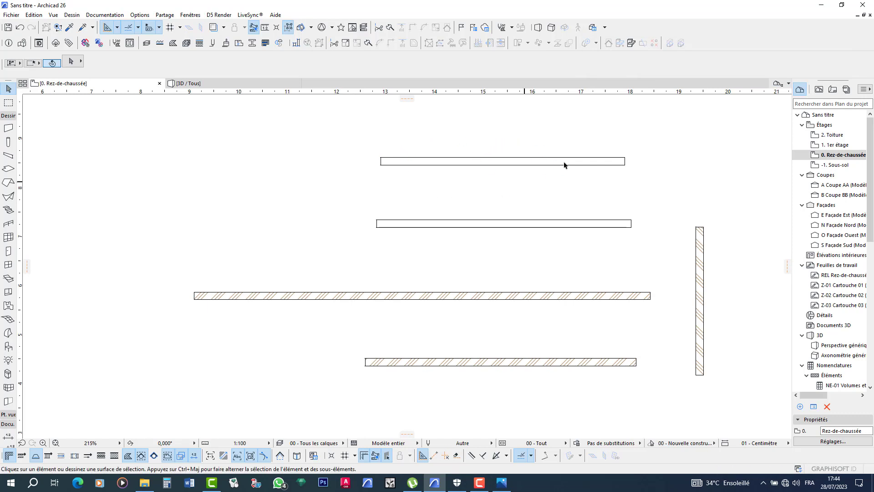
# Step: Set the uppermost horizontal wall's cut line pen to 151 (0.40 mm) and deselect the wall
pyautogui.click(426, 162)
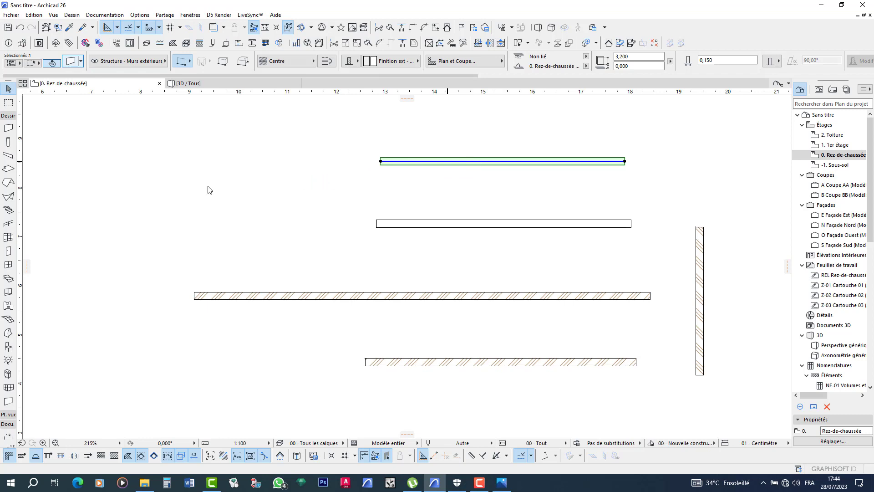
pyautogui.hotkey('ctrl', 't')
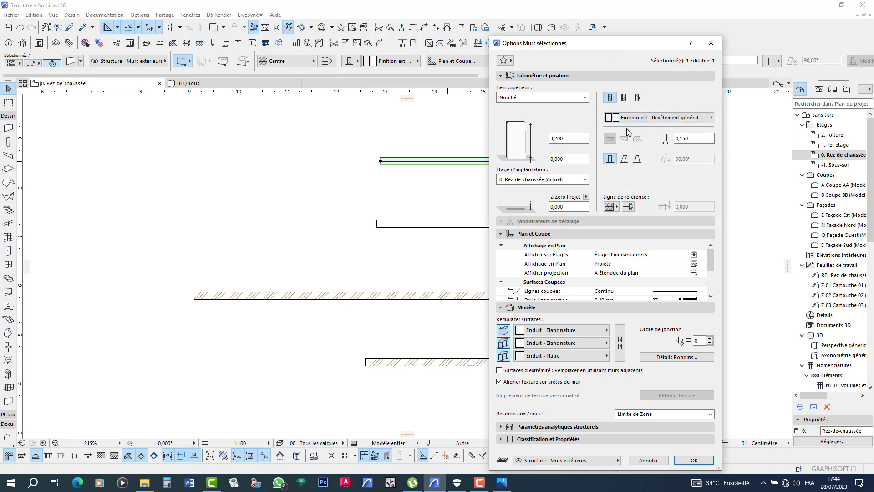
pyautogui.click(570, 292)
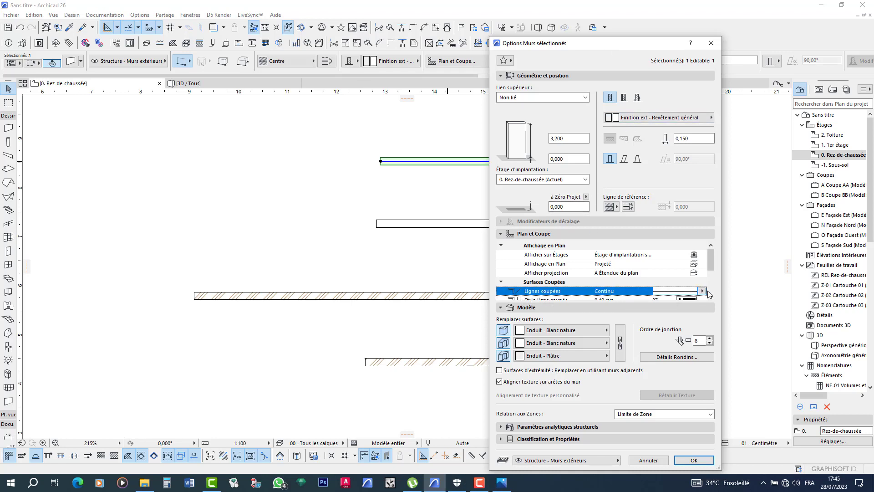
pyautogui.scroll(-2, 687, 293)
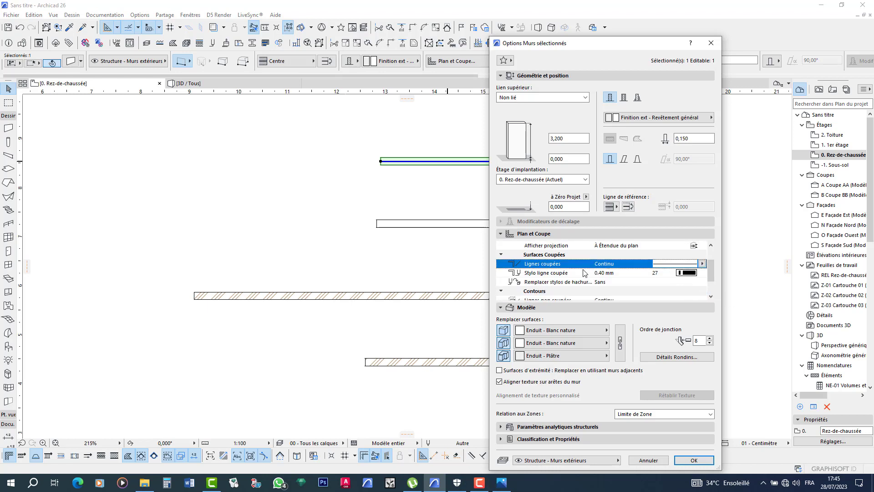
pyautogui.click(555, 273)
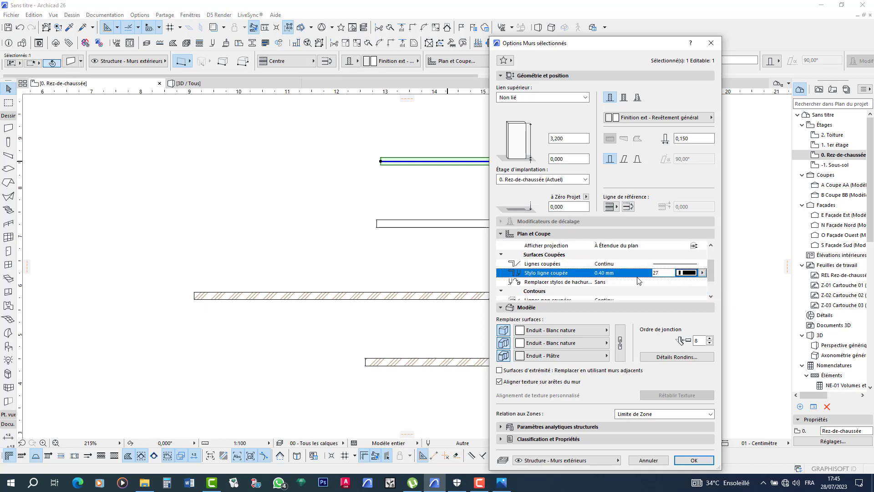
pyautogui.click(702, 273)
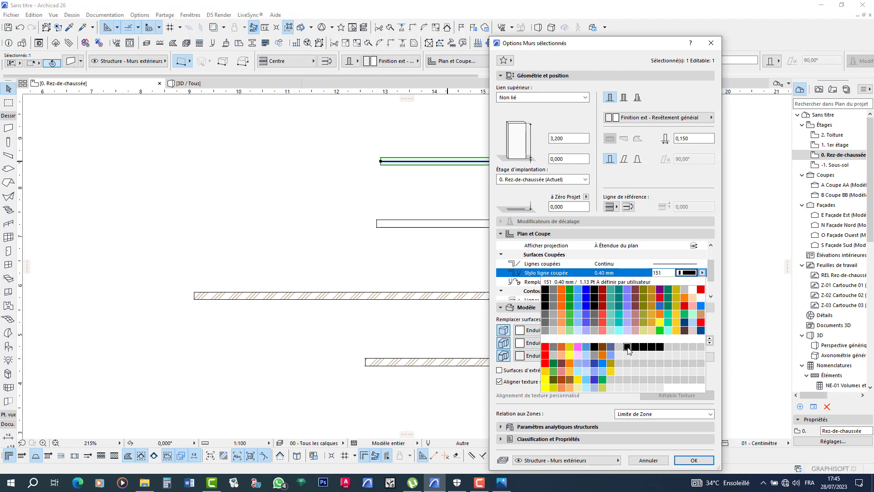
pyautogui.click(628, 349)
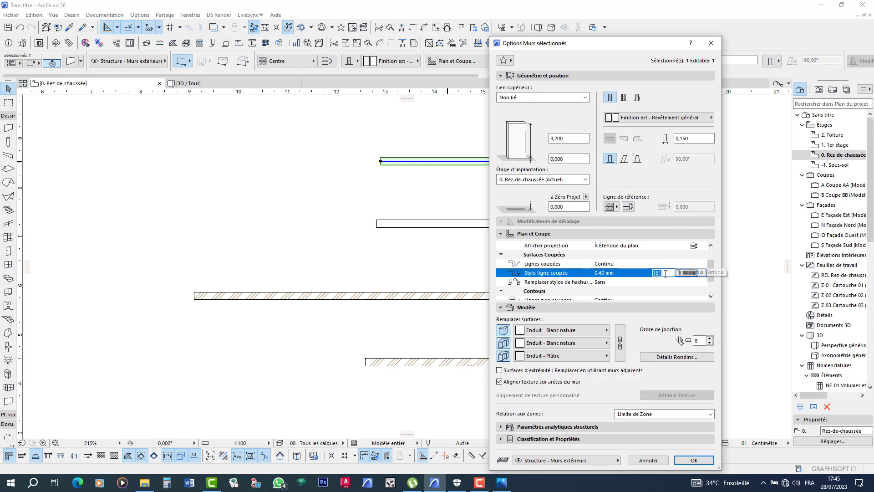
pyautogui.click(694, 460)
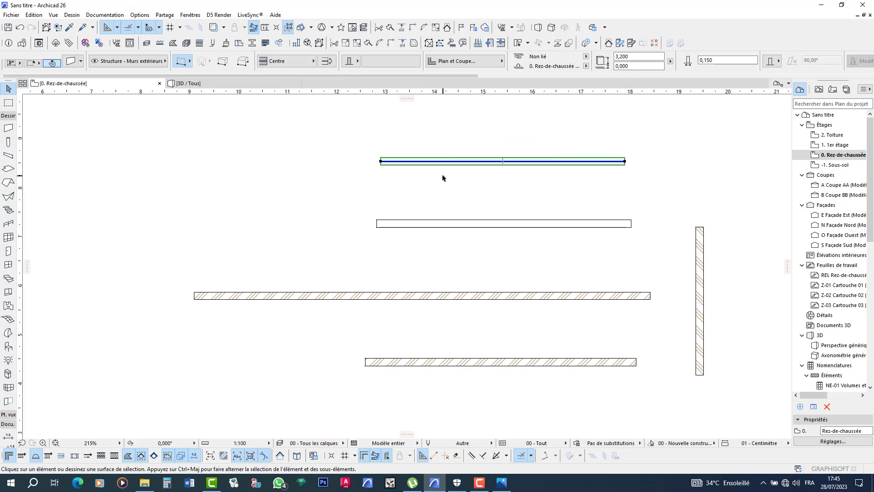
pyautogui.click(443, 177)
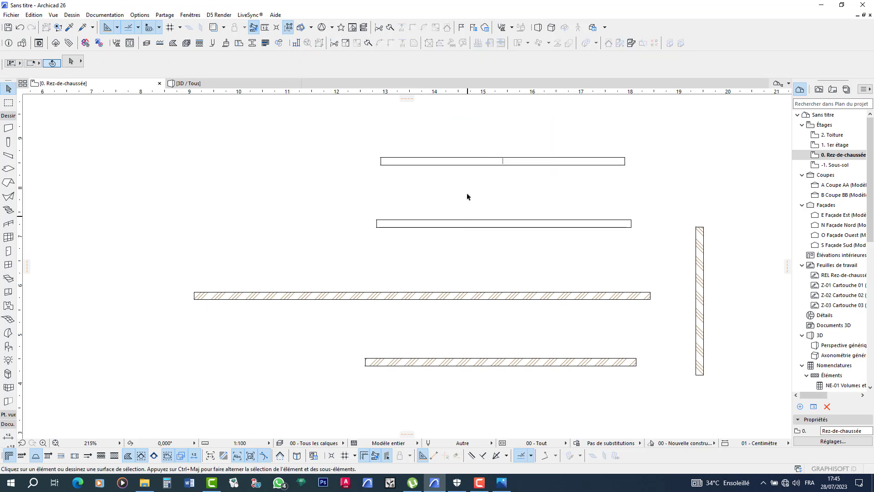
# Step: Set the cut line pen of the second horizontal wall from the top to 153 (0.80 mm)
pyautogui.click(455, 224)
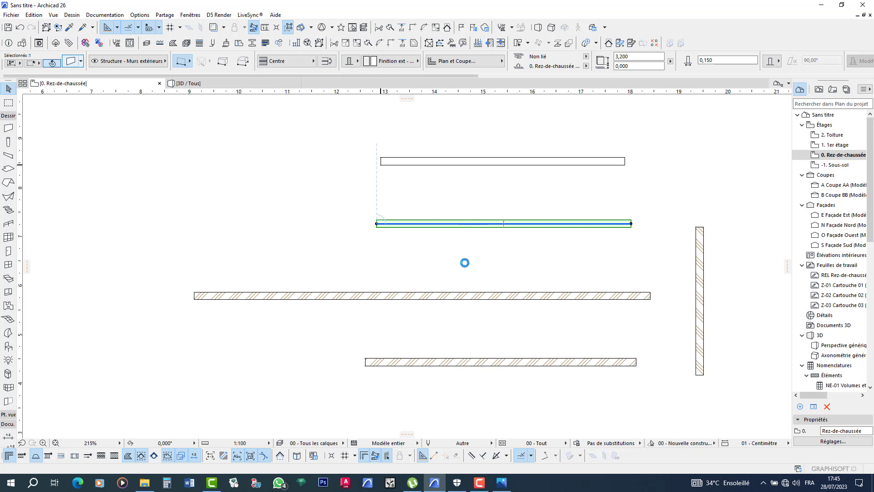
pyautogui.hotkey('ctrl', 't')
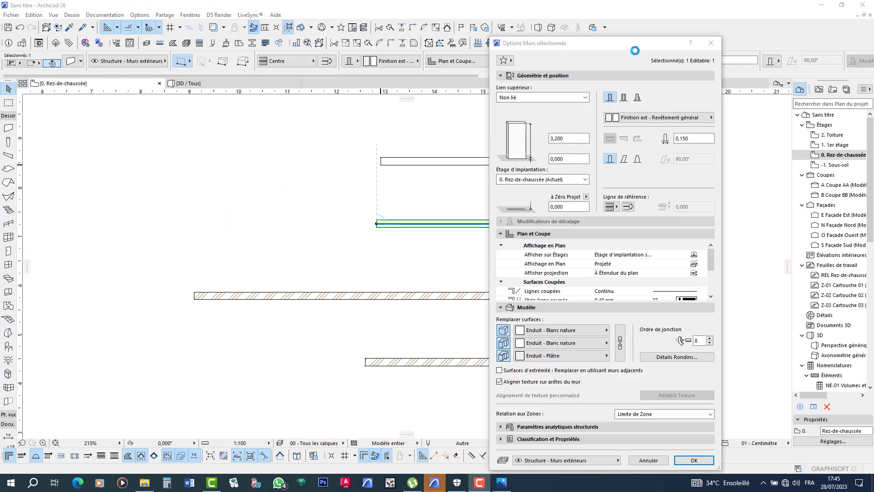
pyautogui.moveTo(635, 46); pyautogui.dragTo(637, 41)
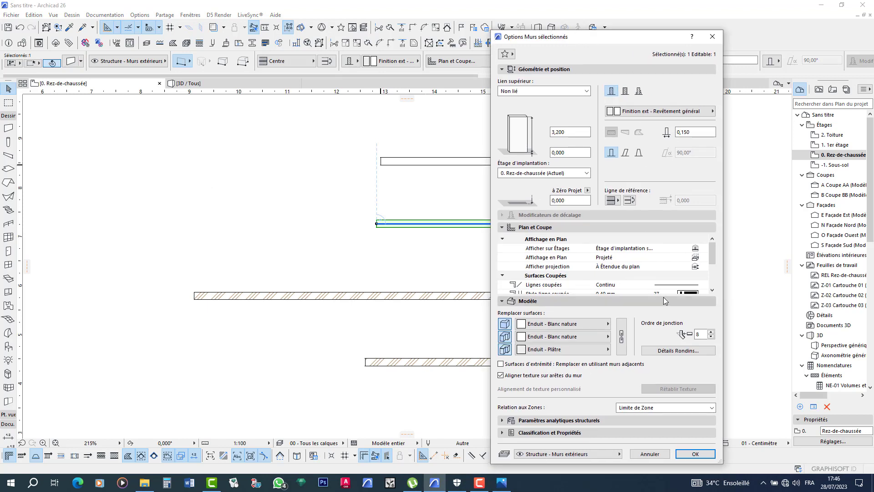
pyautogui.scroll(-1, 672, 279)
pyautogui.click(689, 266)
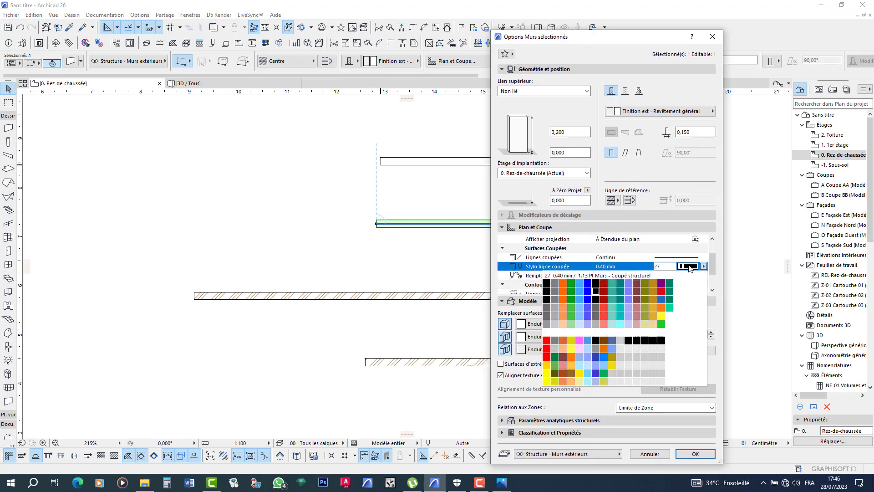
pyautogui.click(647, 342)
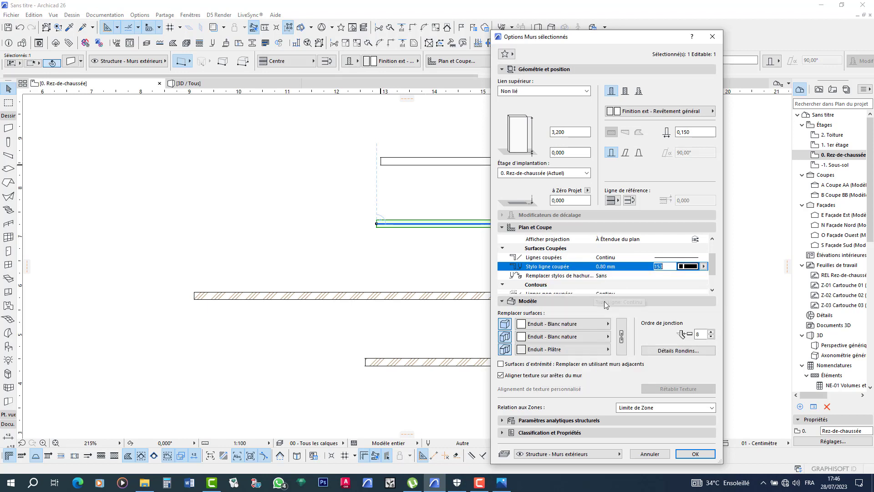
pyautogui.click(696, 453)
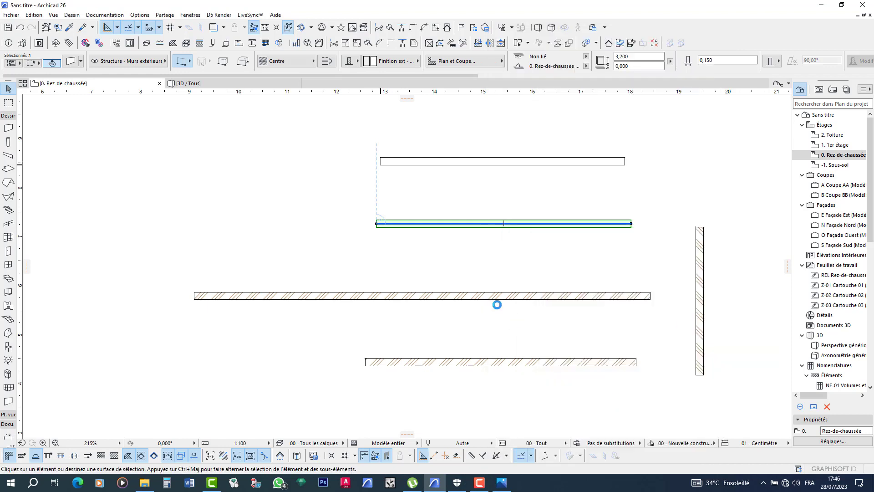
# Step: Open the selection settings of the long hatched horizontal wall
pyautogui.click(470, 297)
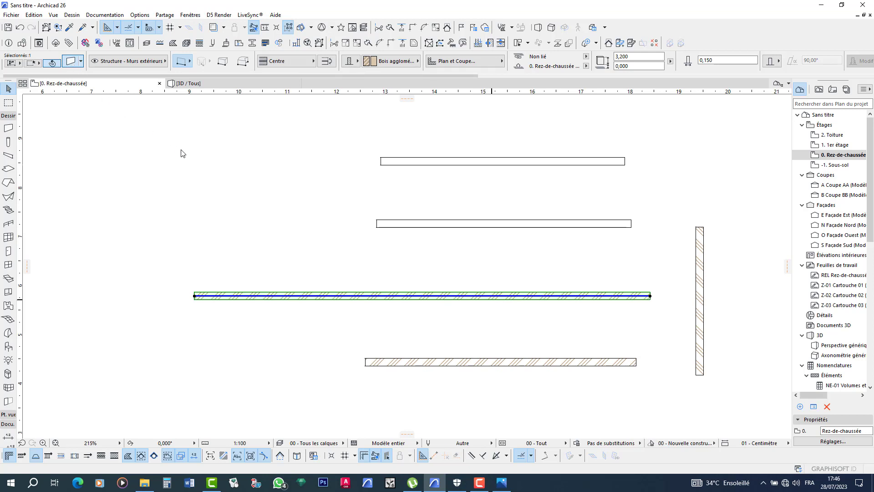
pyautogui.hotkey('ctrl', 't')
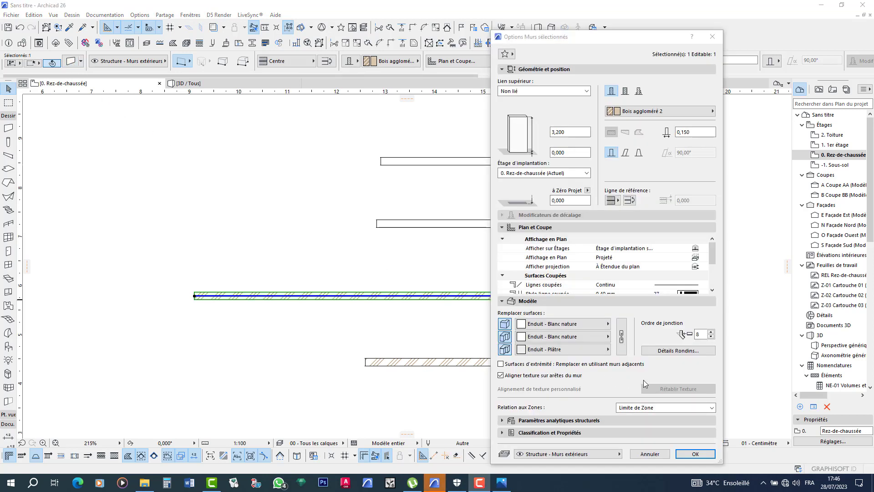
pyautogui.click(679, 286)
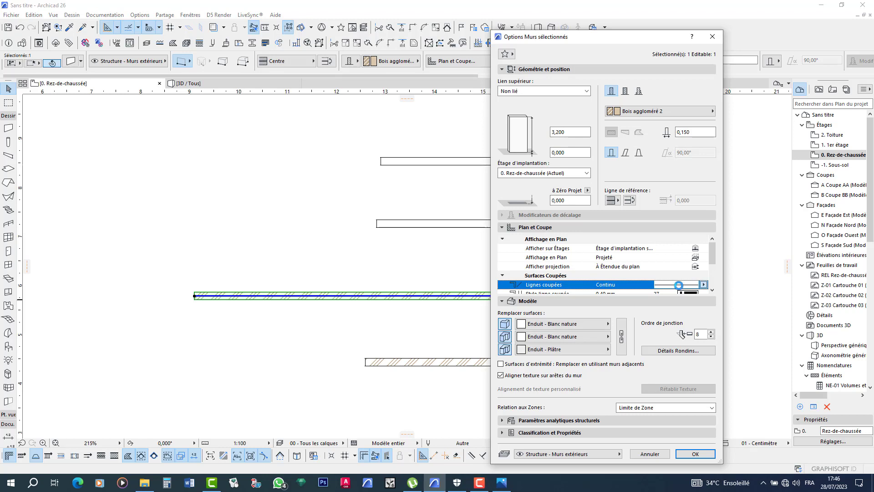
pyautogui.click(680, 286)
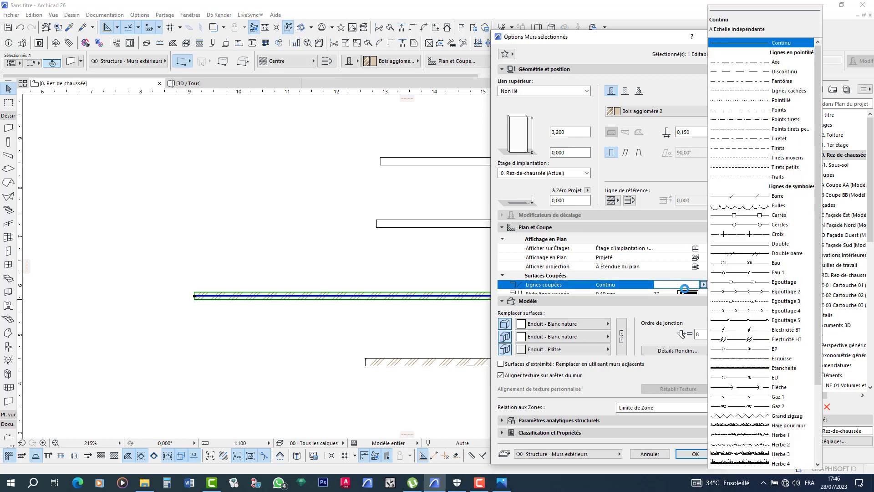
pyautogui.click(683, 295)
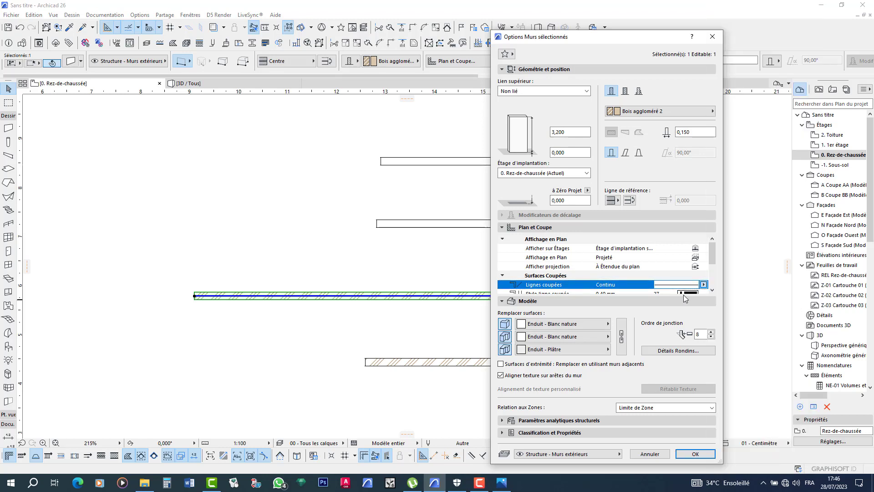
pyautogui.click(689, 292)
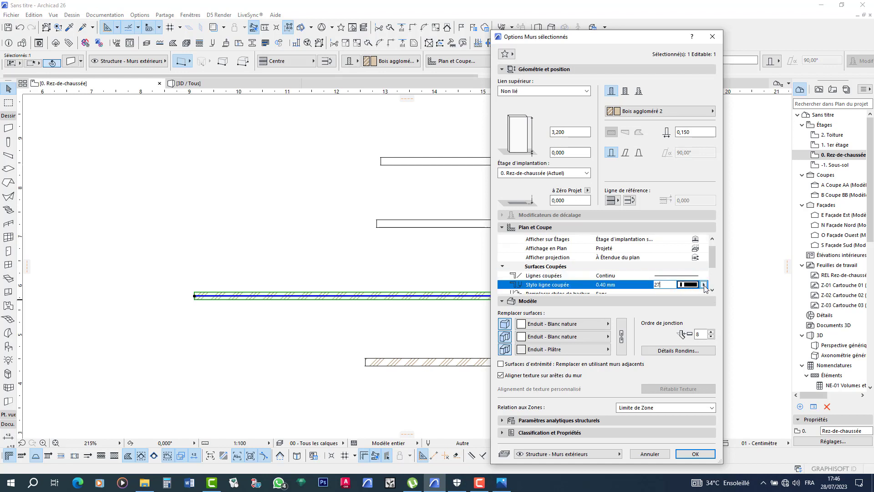
pyautogui.moveTo(667, 285); pyautogui.dragTo(647, 285)
pyautogui.write('16')
pyautogui.click(704, 284)
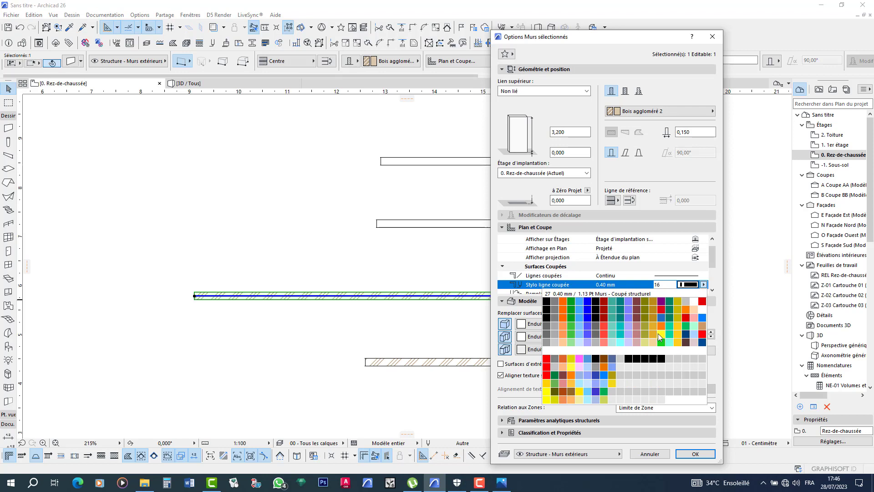
pyautogui.click(658, 337)
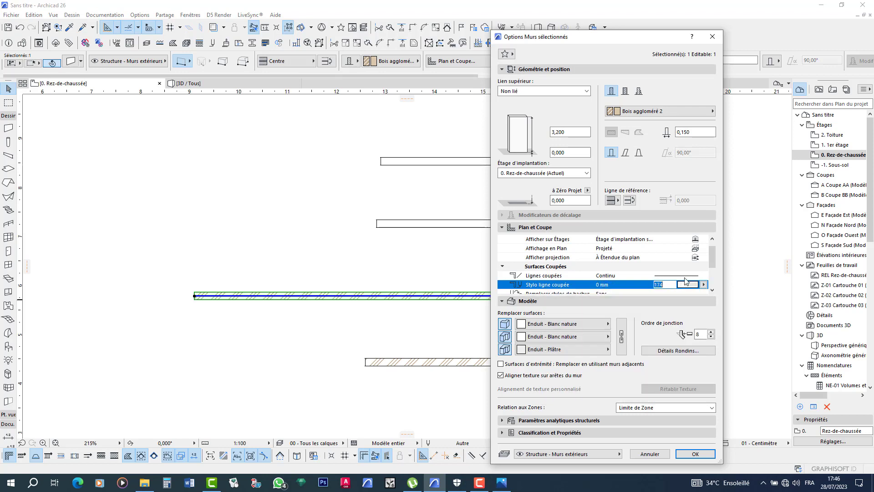
# Step: Set the long hatched wall's cut line pen to 154 (0.90 mm) and apply the wall settings
pyautogui.click(703, 284)
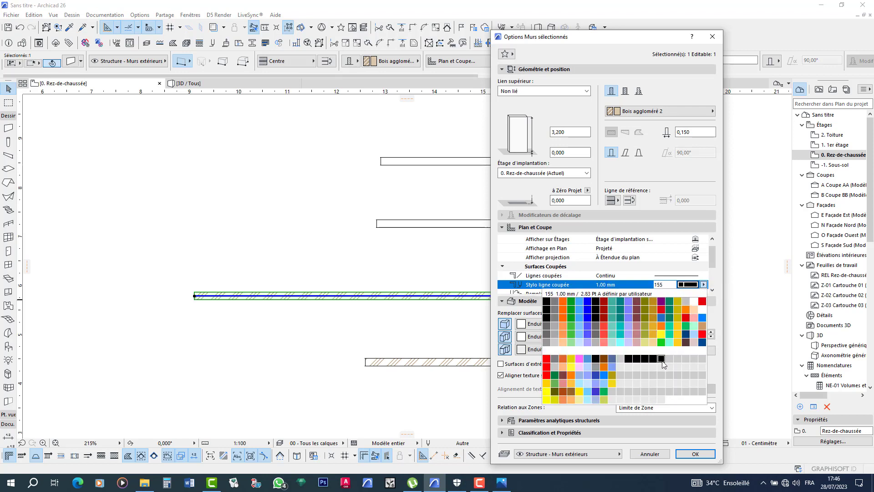
pyautogui.click(654, 358)
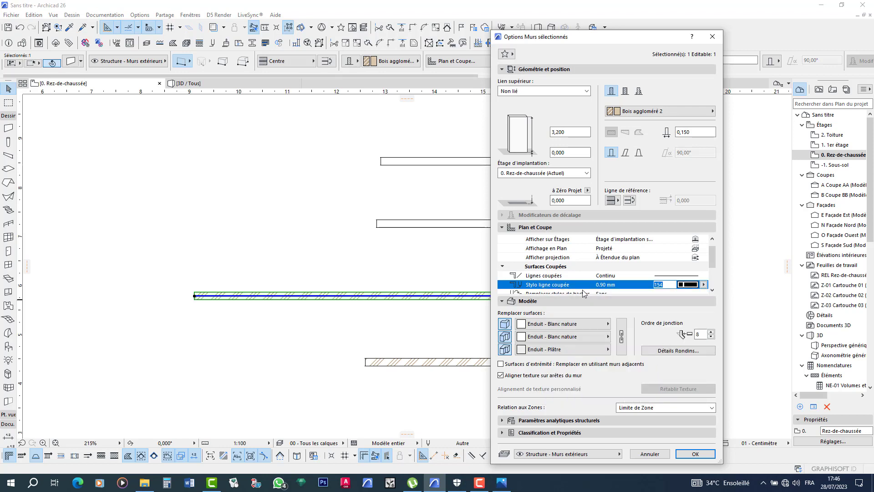
pyautogui.click(695, 454)
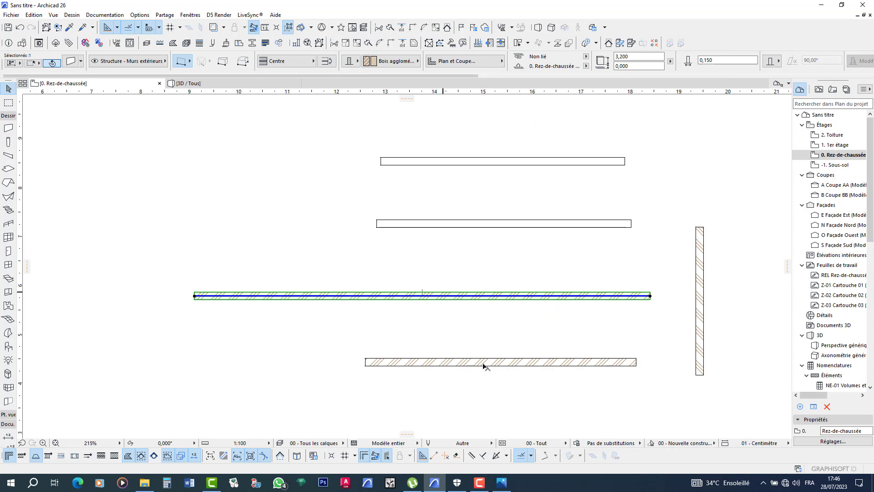
# Step: Set the lowest horizontal wall's cut line pen to 155 (1.00 mm) and deselect the wall
pyautogui.click(484, 365)
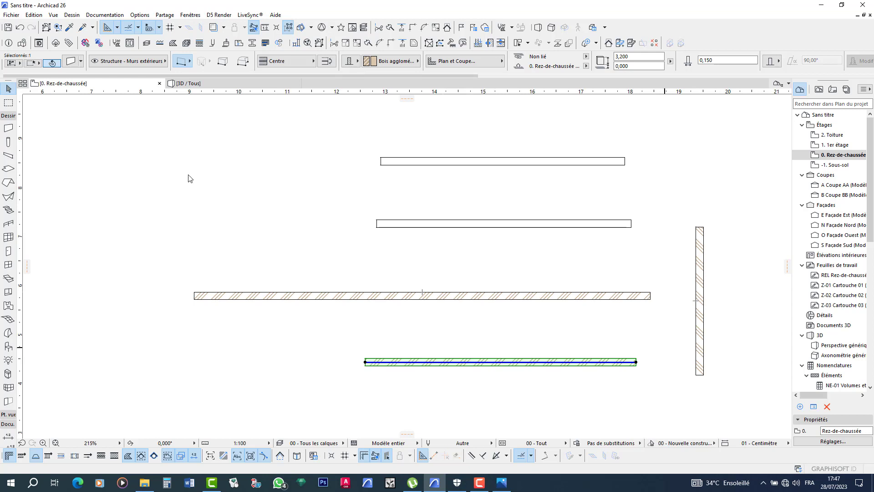
pyautogui.hotkey('ctrl', 't')
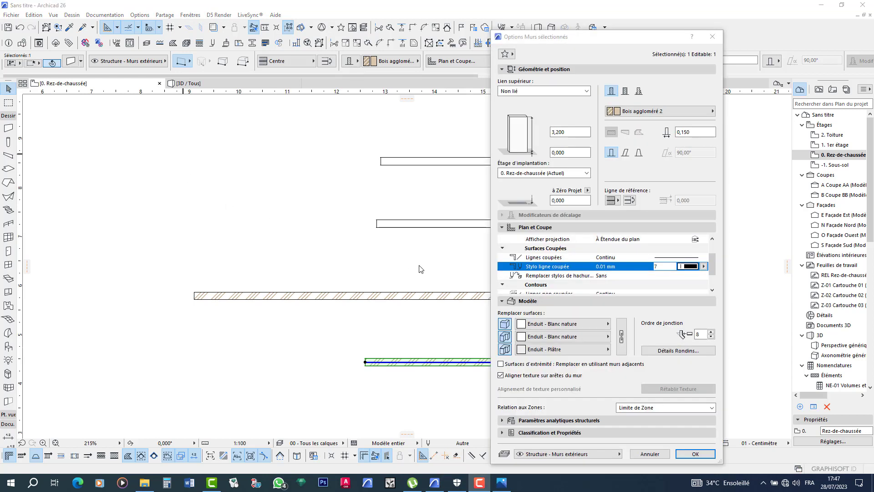
pyautogui.click(704, 266)
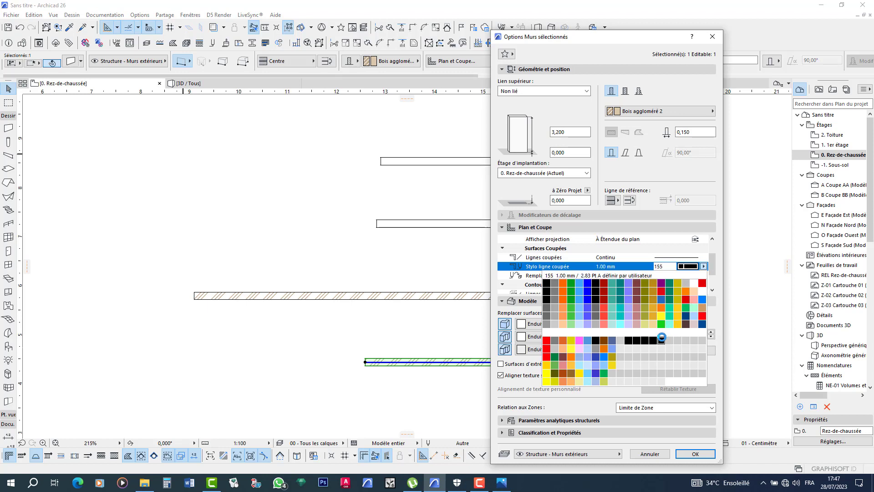
pyautogui.click(661, 337)
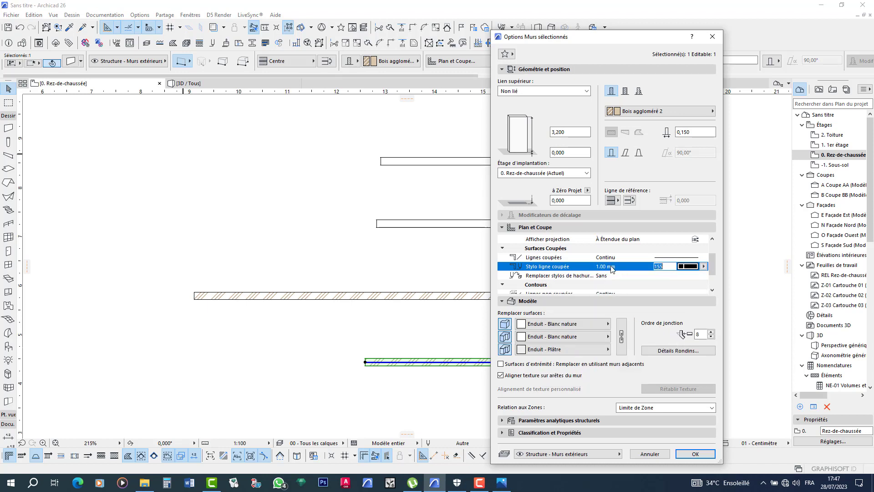
pyautogui.click(696, 454)
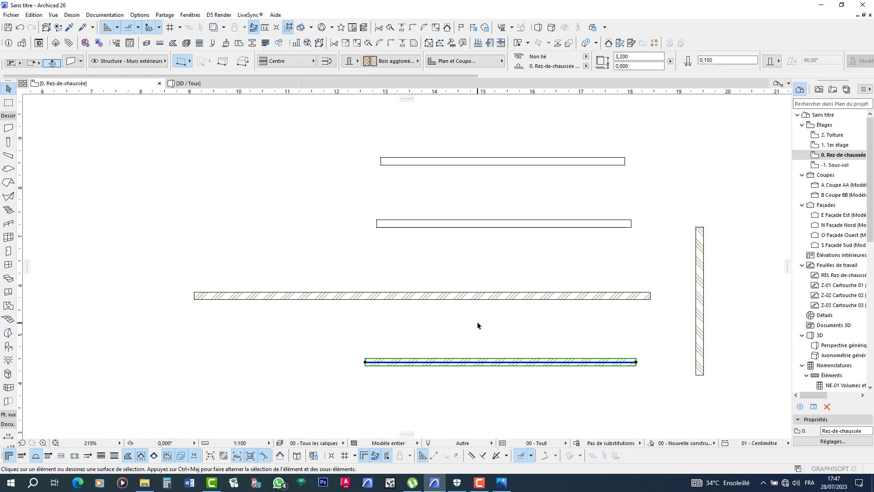
pyautogui.press('Escape')
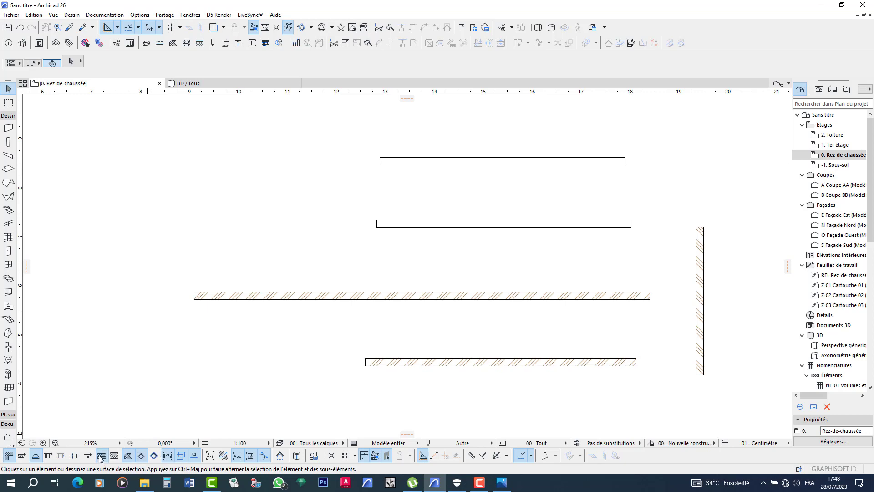
# Step: Turn on true line weight display in the floor plan and select the long hatched horizontal wall
pyautogui.click(101, 456)
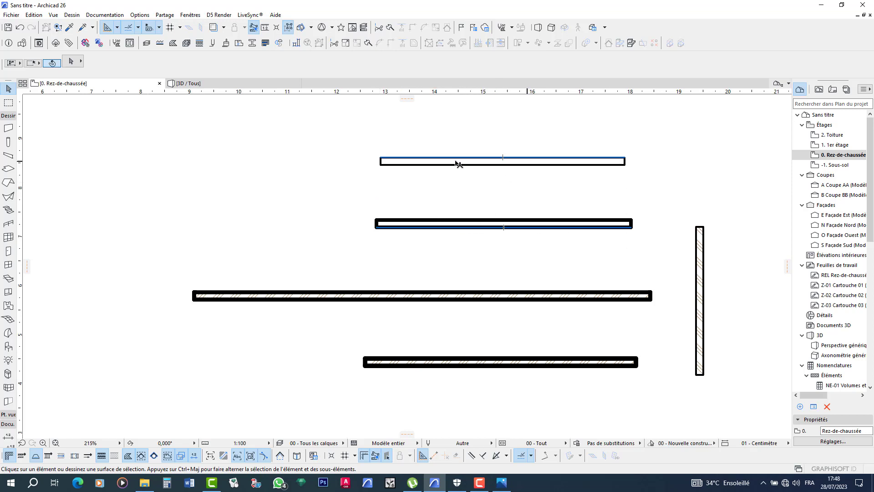
pyautogui.click(470, 299)
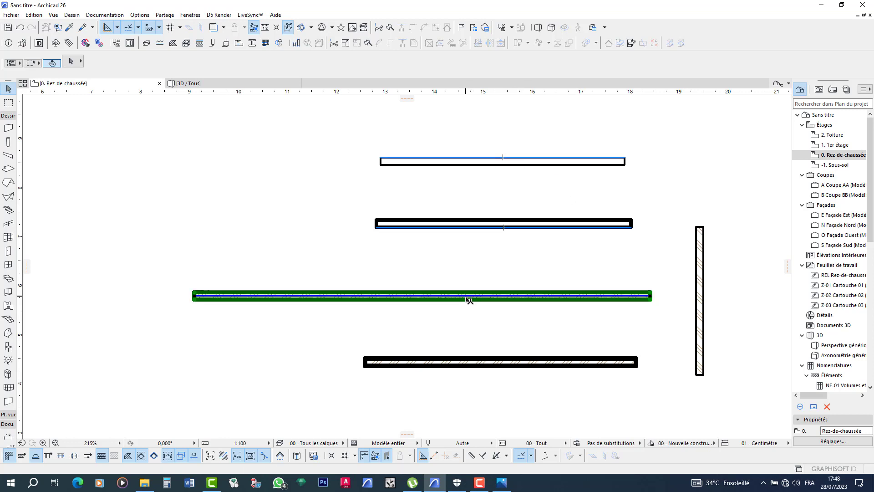
pyautogui.click(435, 301)
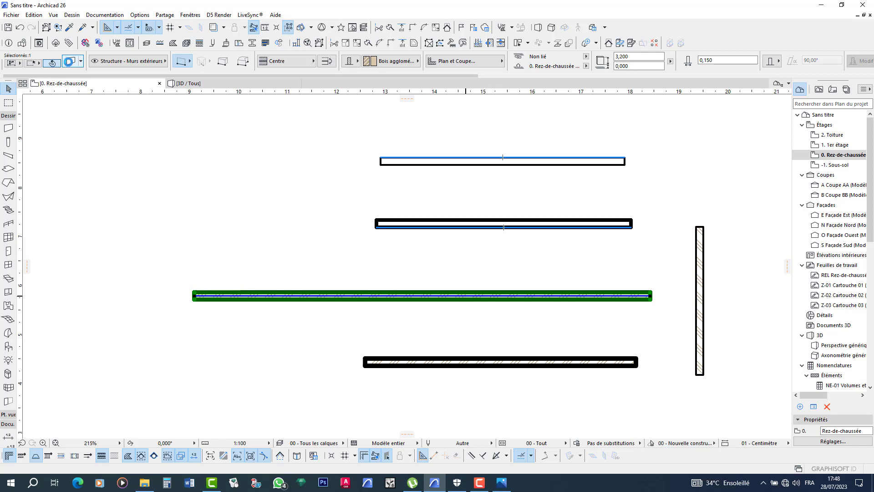
# Step: Change the selected long horizontal wall's building material to Finition ext - Revêtement général, apply the settings and deselect the wall
pyautogui.hotkey('ctrl', 't')
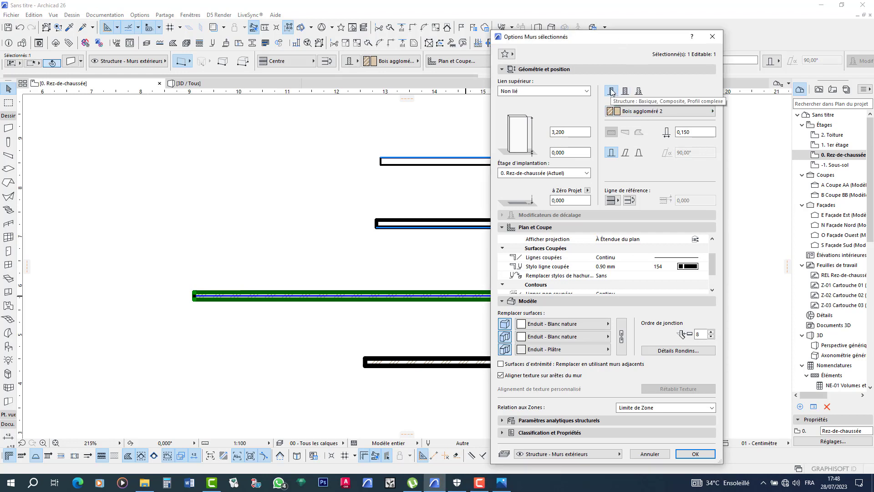
pyautogui.click(634, 113)
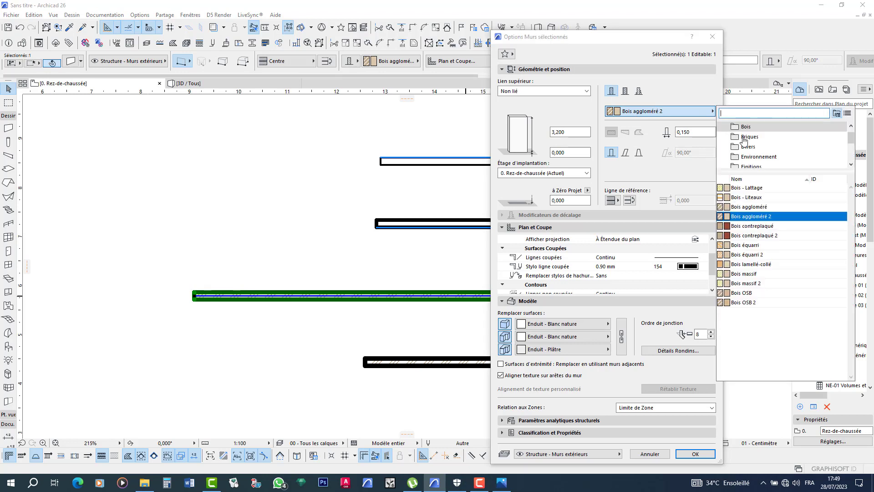
pyautogui.scroll(-1, 757, 148)
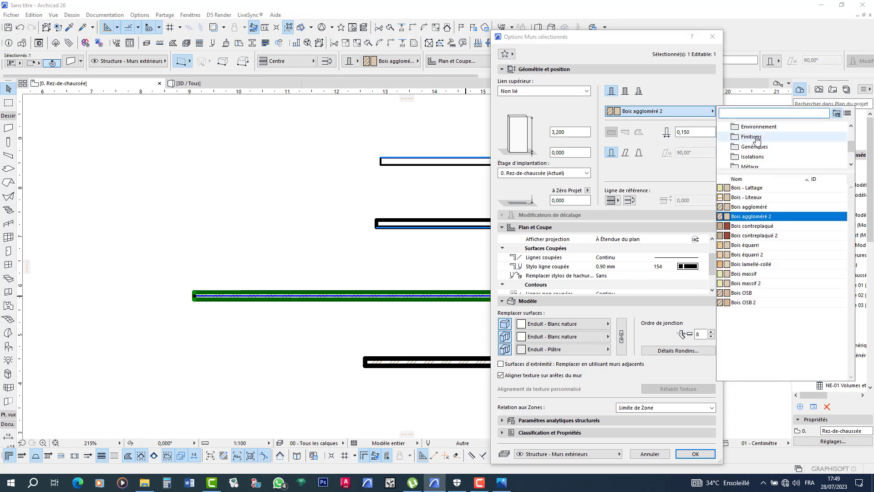
pyautogui.click(756, 138)
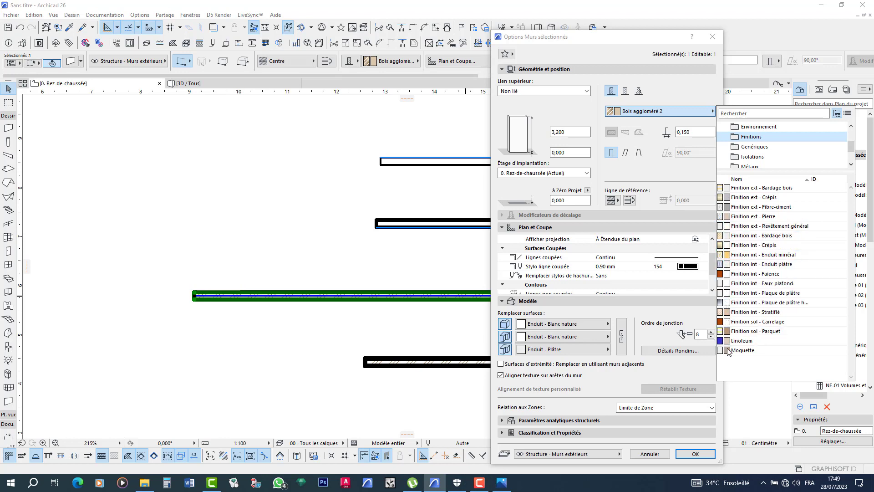
pyautogui.click(729, 226)
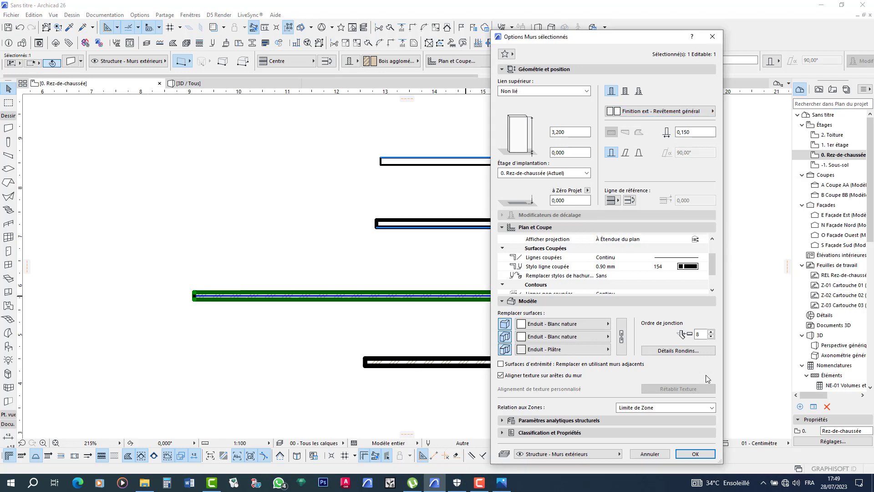
pyautogui.click(694, 454)
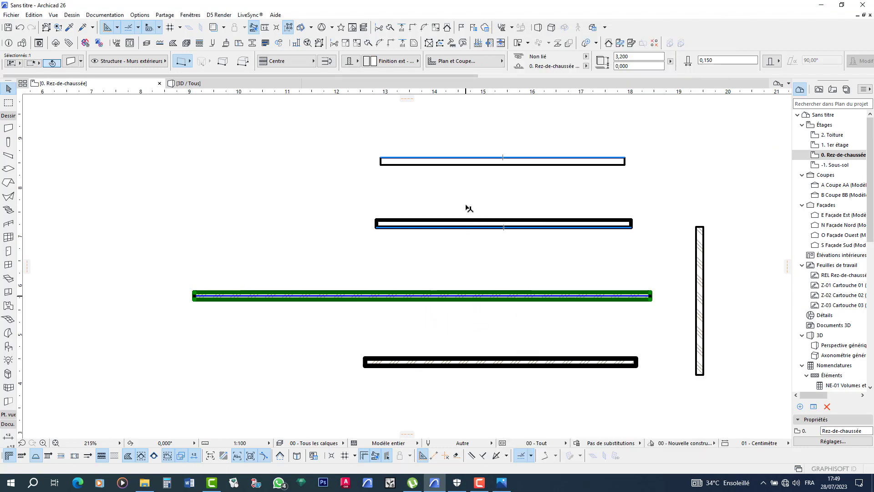
pyautogui.click(523, 274)
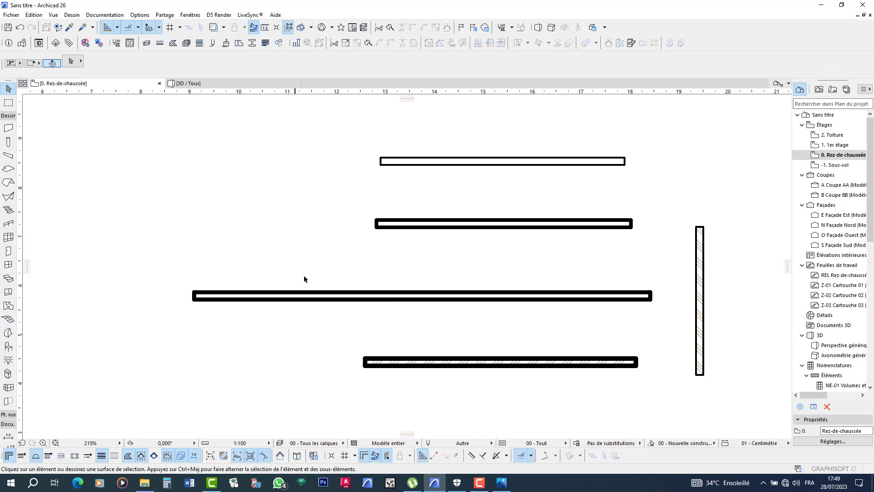
pyautogui.click(501, 482)
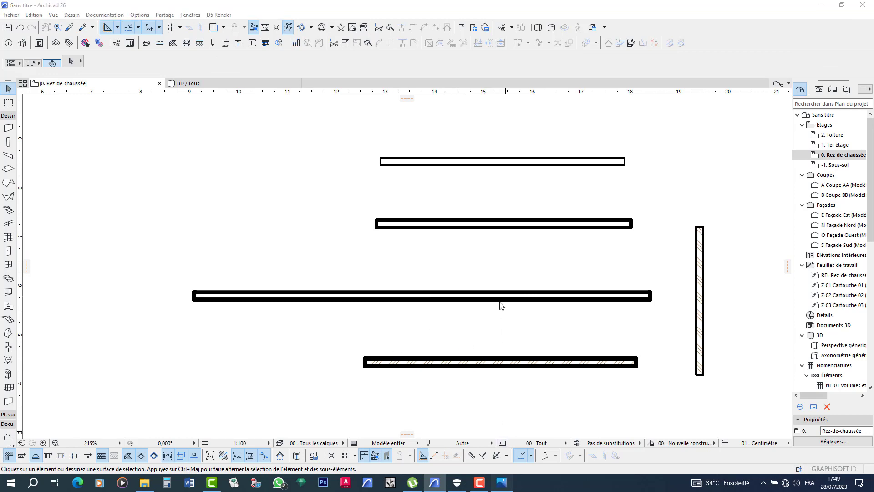